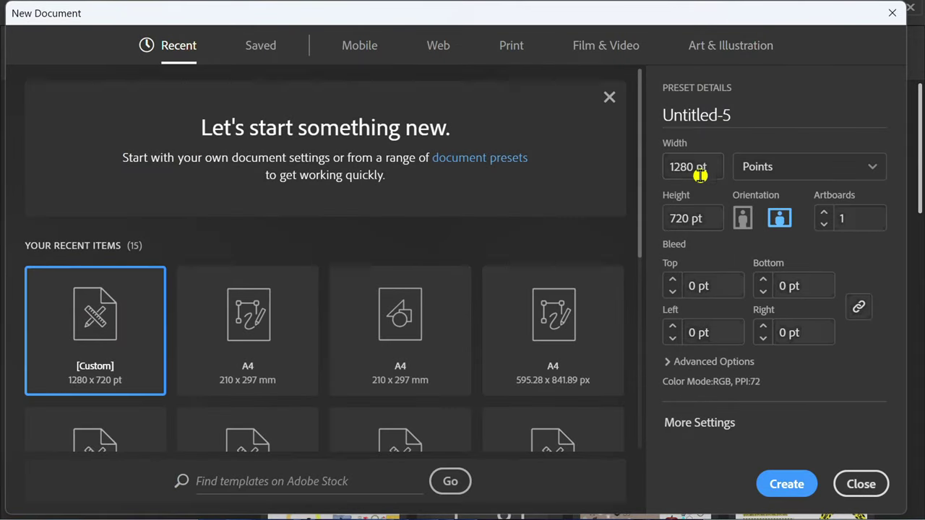
# - Keep width 1280 pt and height 720 pt in New Document and create the document
pyautogui.click(712, 163)
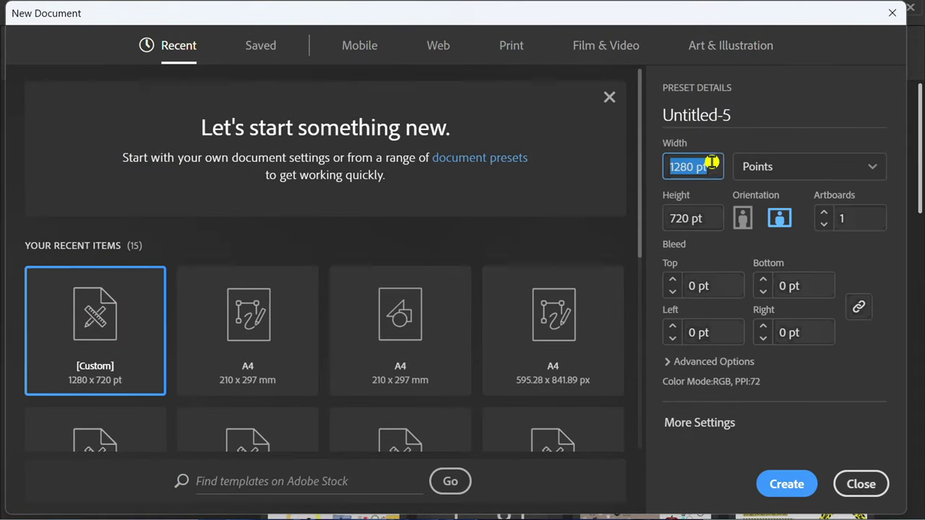
pyautogui.click(712, 216)
pyautogui.click(800, 484)
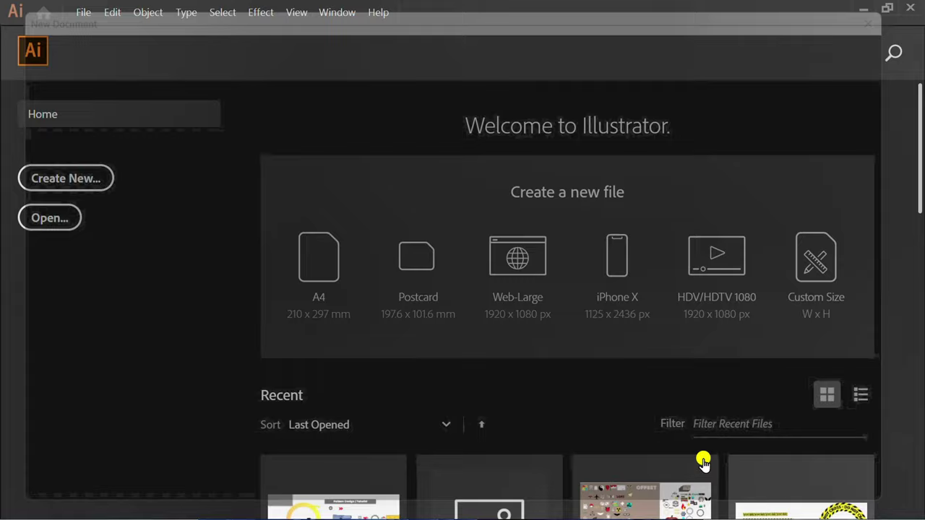
# - Draw a horizontal line across the artboard's middle and centre it horizontally
pyautogui.hotkey('ctrl', '-')
pyautogui.press('space')
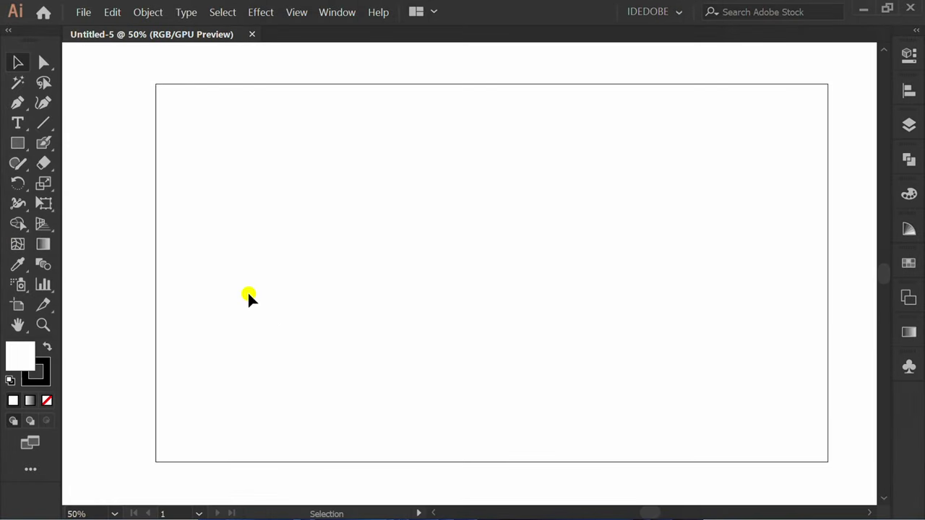
pyautogui.moveTo(43, 124); pyautogui.dragTo(150, 124)
pyautogui.moveTo(210, 273); pyautogui.dragTo(799, 273)
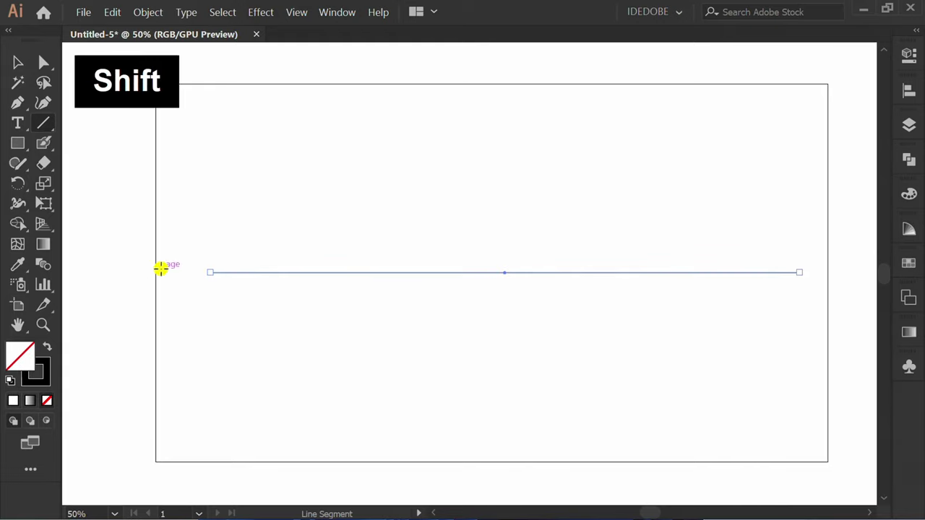
pyautogui.click(905, 93)
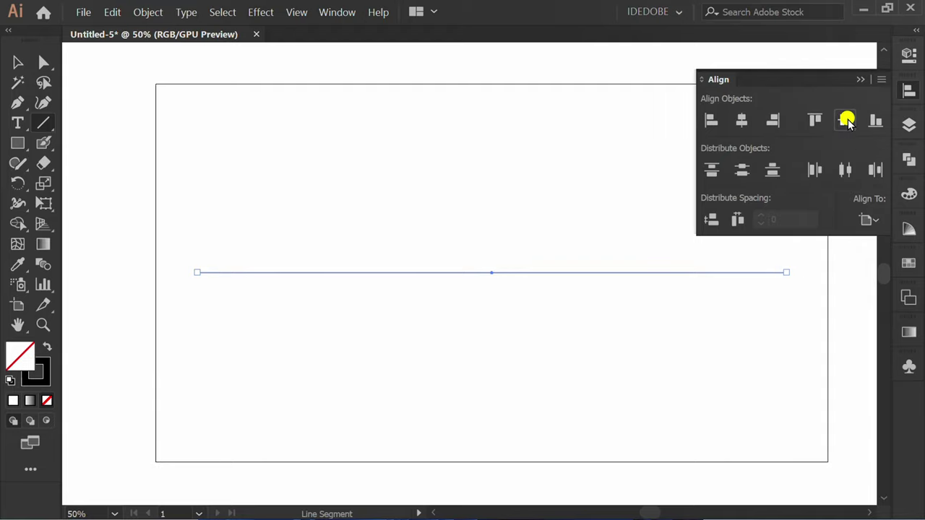
pyautogui.click(861, 79)
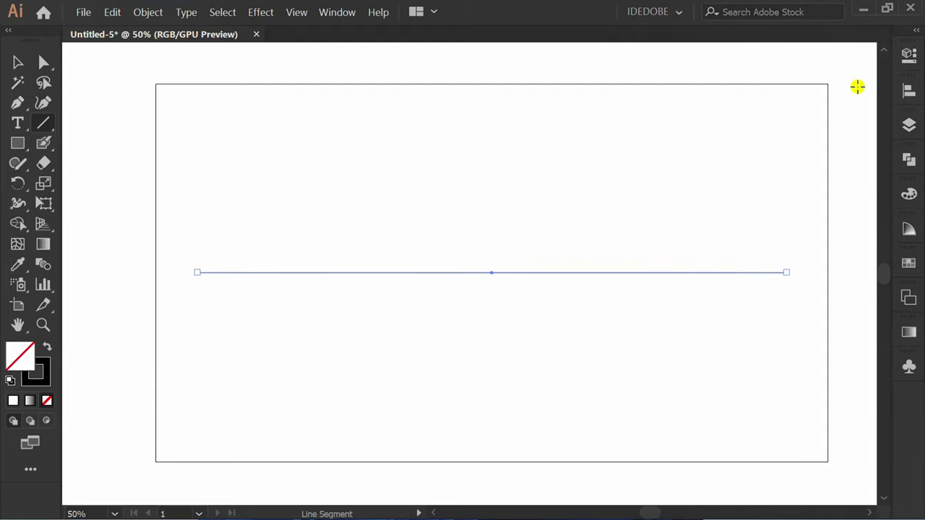
# - Select the horizontal line and lock it with Ctrl+2
pyautogui.press('v')
pyautogui.click(382, 346)
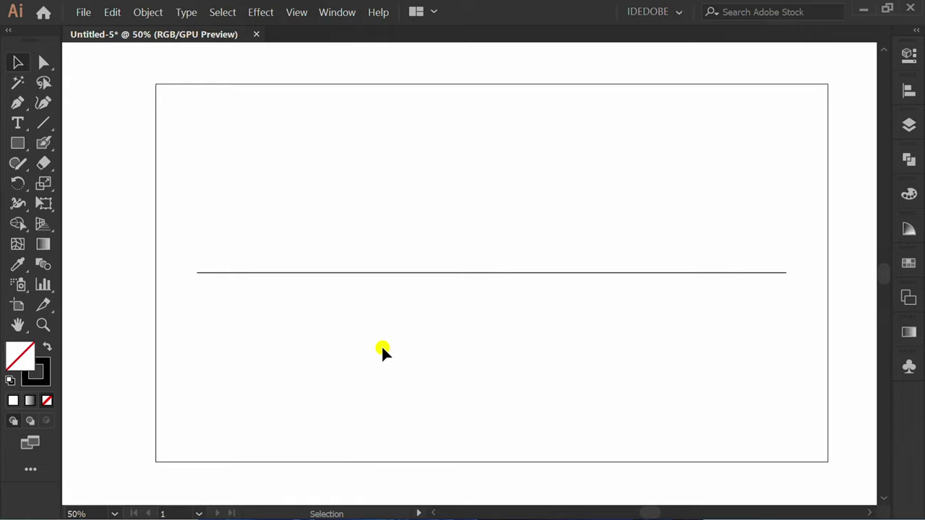
pyautogui.moveTo(423, 306); pyautogui.dragTo(390, 345)
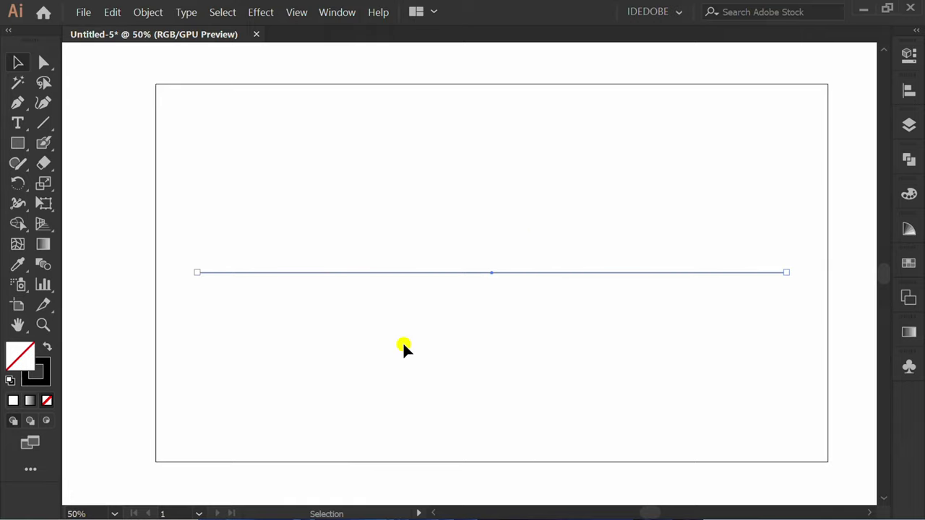
pyautogui.hotkey('ctrl', '2')
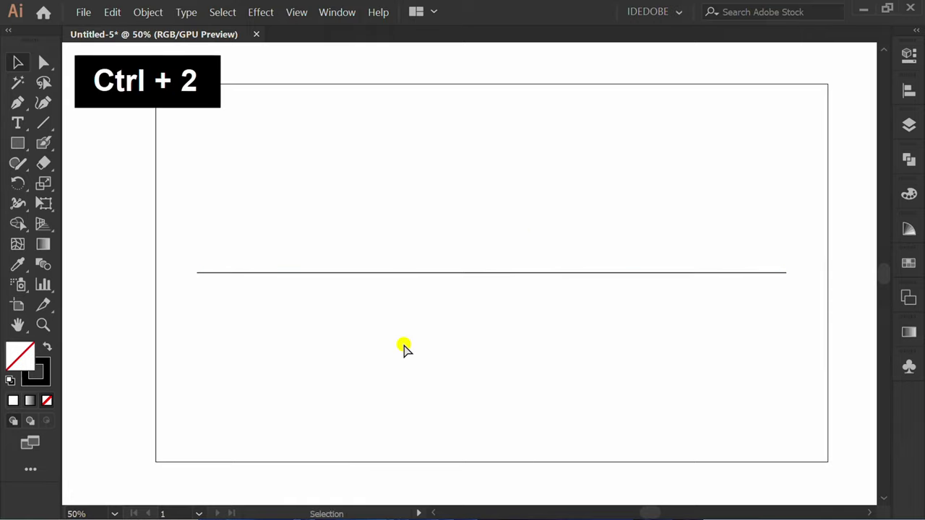
# - Start a Curvature Tool wave at the line's left end with a small crest, trough and taller peak
pyautogui.click(43, 102)
pyautogui.scroll(3, 210, 293)
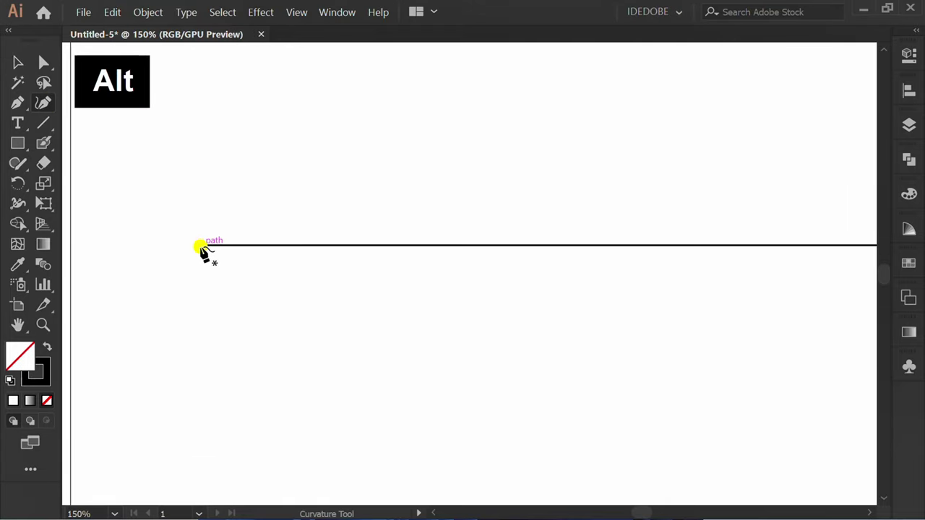
pyautogui.click(208, 244)
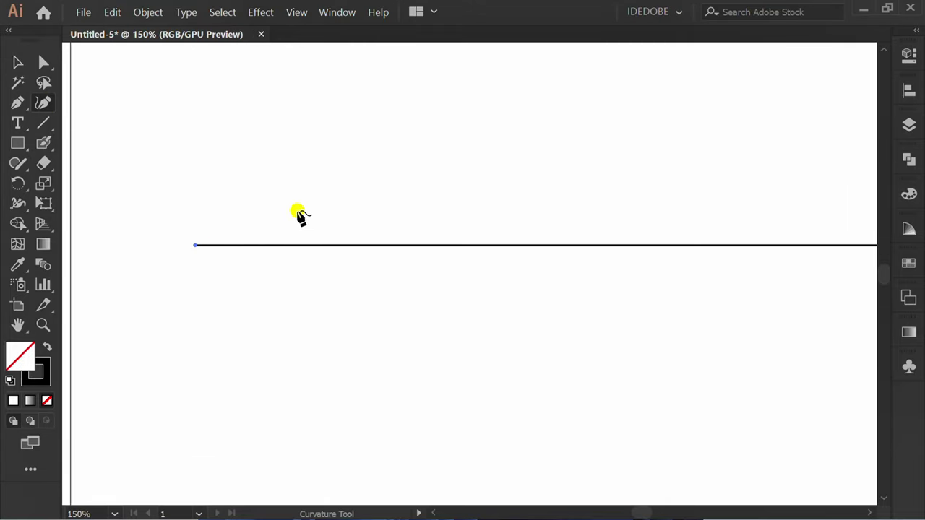
pyautogui.click(297, 211)
pyautogui.click(372, 305)
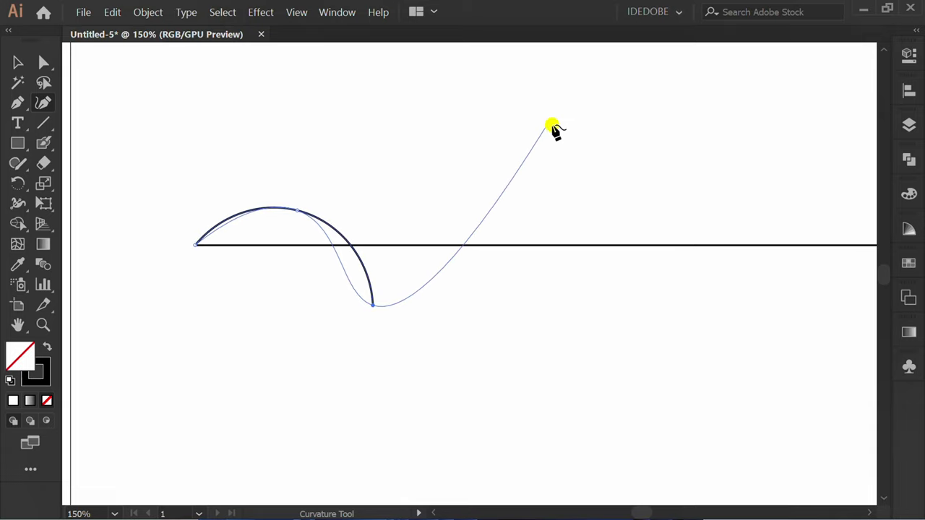
pyautogui.click(553, 127)
pyautogui.scroll(-3, 578, 166)
pyautogui.moveTo(586, 186); pyautogui.dragTo(401, 266)
# - Continue alternating peaks and troughs, tallest near the middle, tapering to the line's right end
pyautogui.click(376, 315)
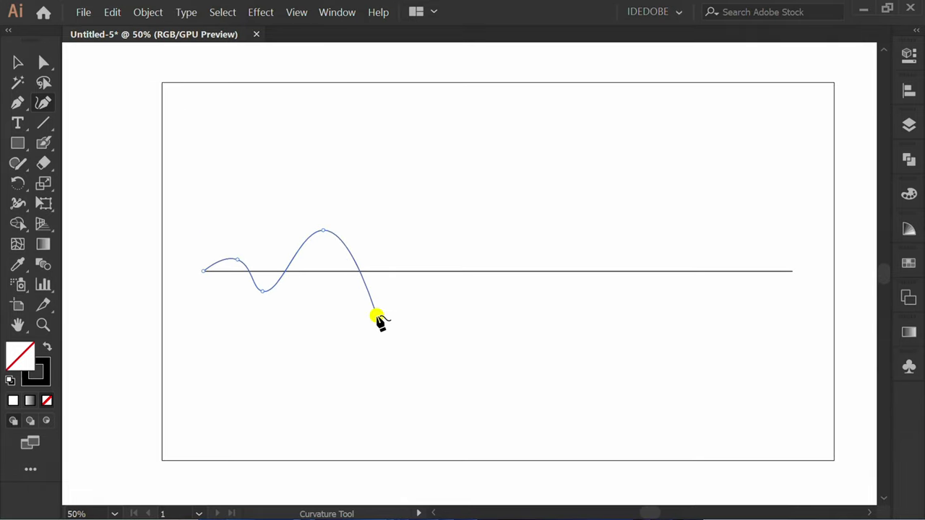
pyautogui.click(454, 182)
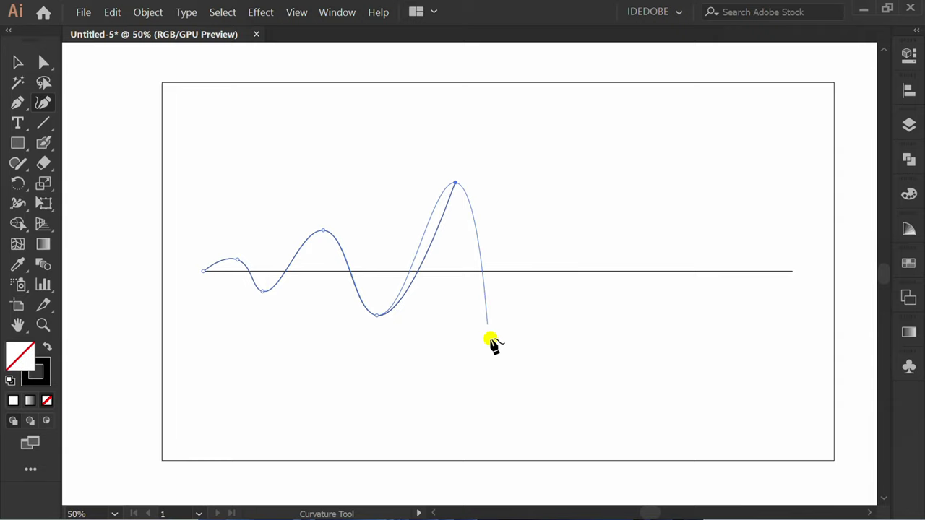
pyautogui.click(495, 354)
pyautogui.click(547, 129)
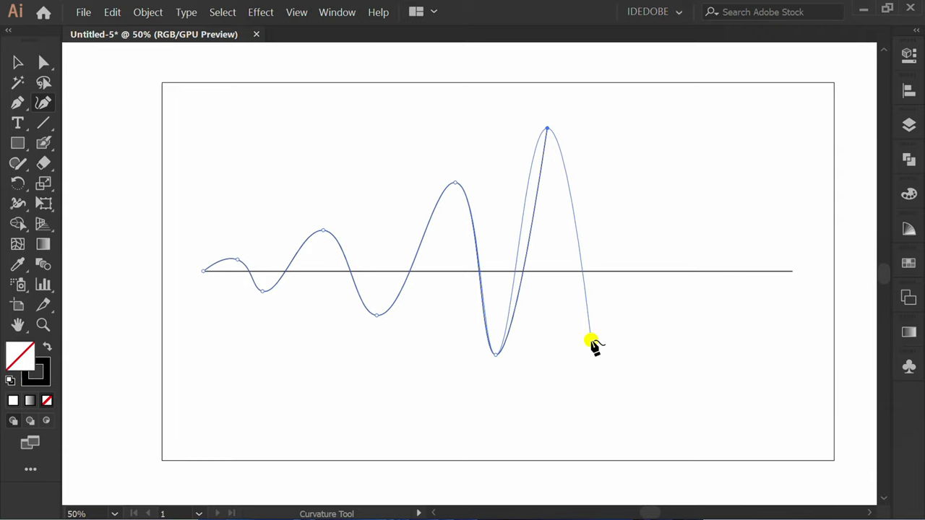
pyautogui.click(595, 339)
pyautogui.click(631, 237)
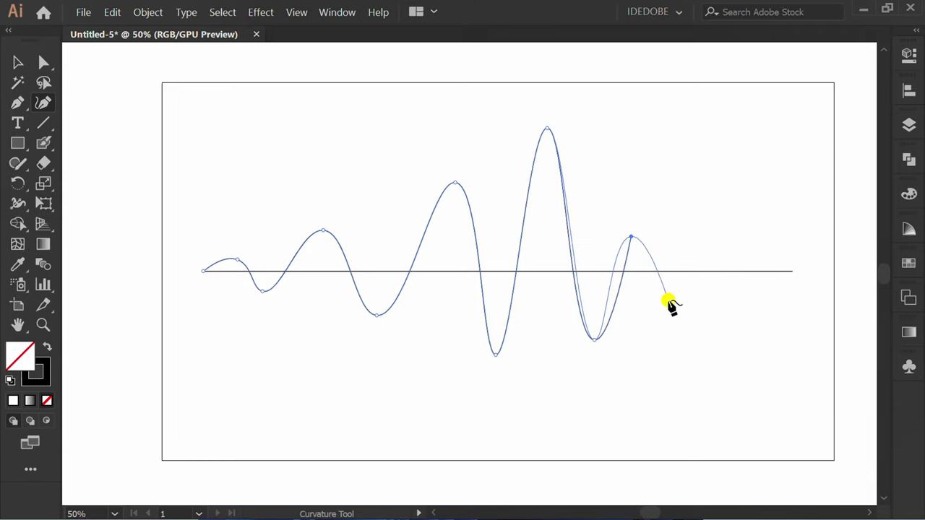
pyautogui.click(672, 306)
pyautogui.click(710, 249)
pyautogui.click(743, 288)
pyautogui.click(768, 259)
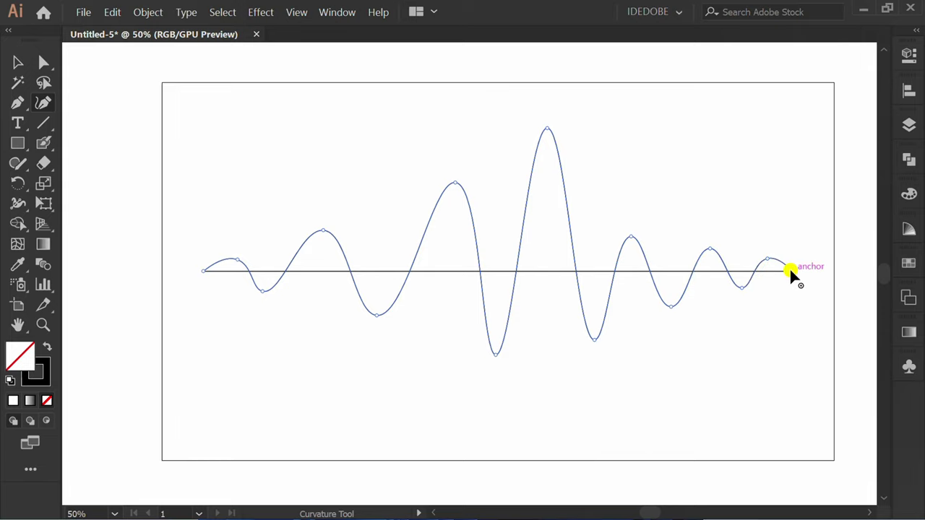
pyautogui.click(790, 268)
pyautogui.press('Escape')
# - Lower the wave's tallest central peak and nudge the neighbouring peak and trough left
pyautogui.press('v')
pyautogui.click(385, 409)
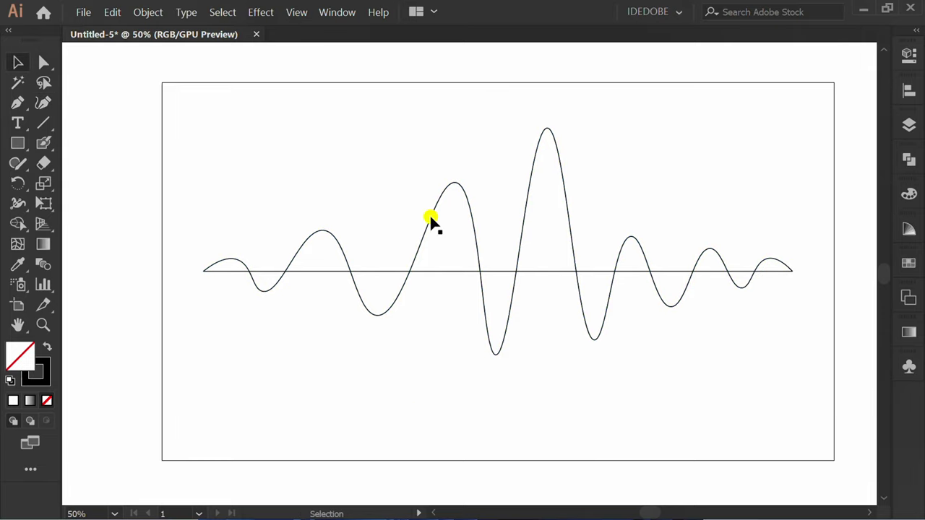
pyautogui.click(470, 216)
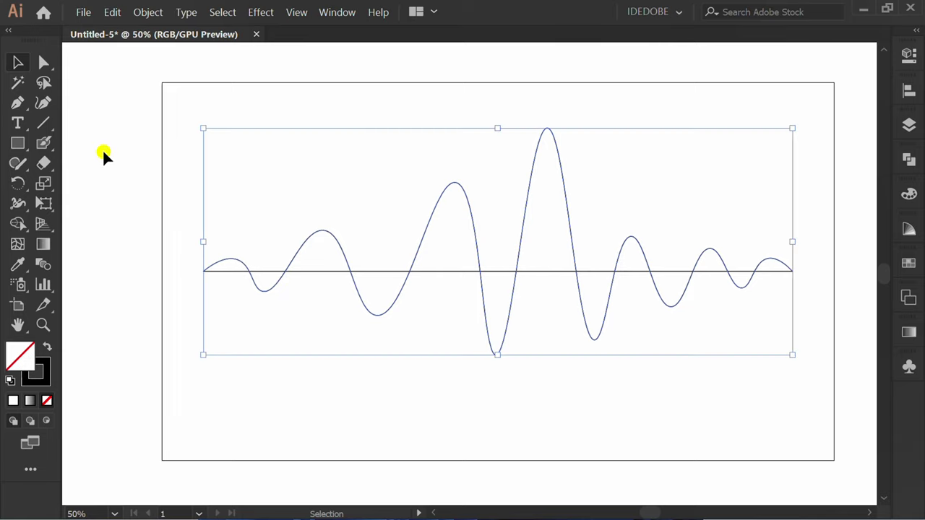
pyautogui.click(44, 102)
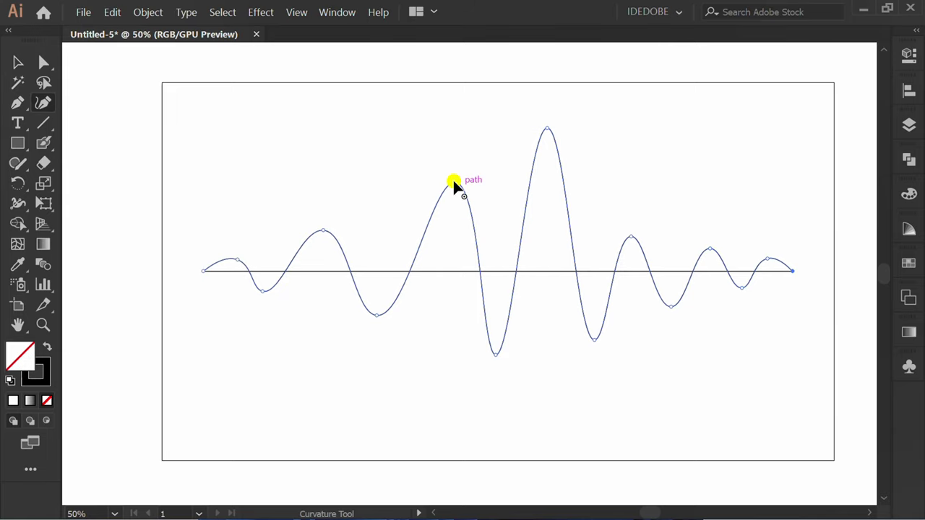
pyautogui.moveTo(454, 184); pyautogui.dragTo(438, 188)
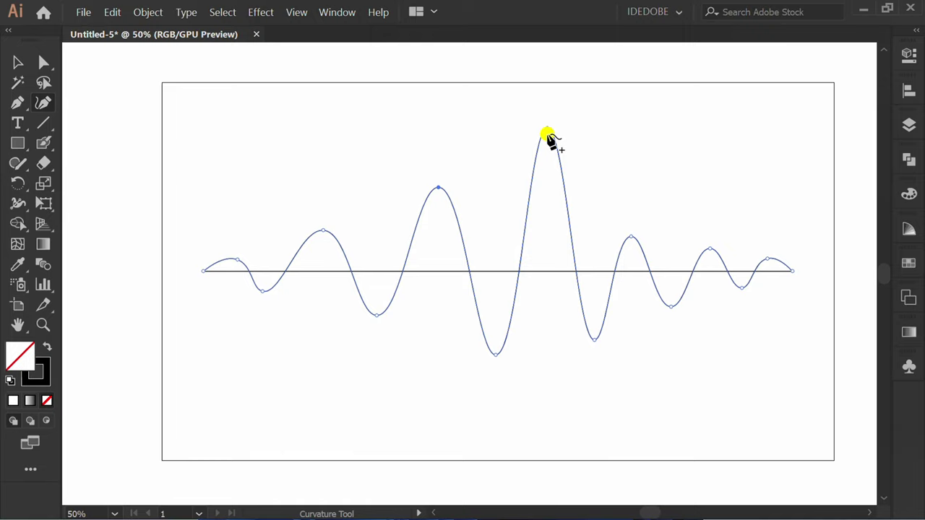
pyautogui.moveTo(548, 129); pyautogui.dragTo(544, 163)
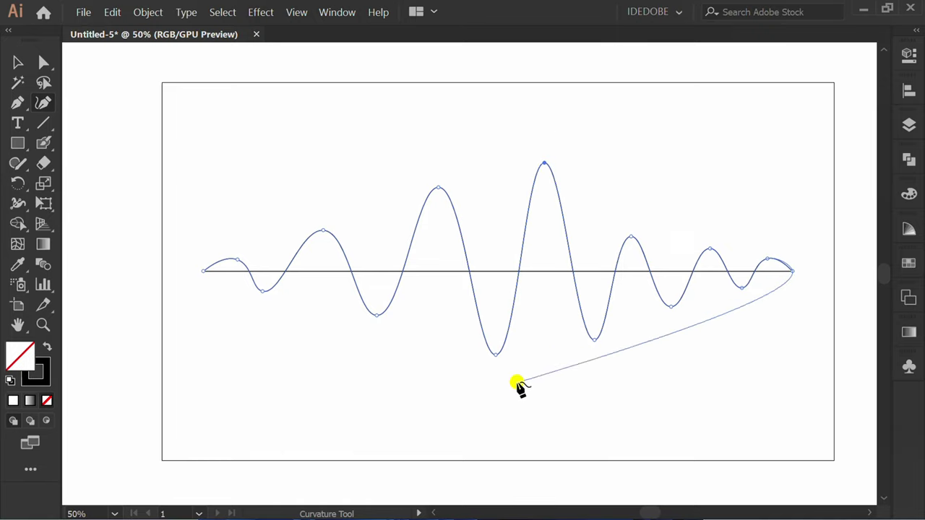
pyautogui.moveTo(496, 354); pyautogui.dragTo(491, 351)
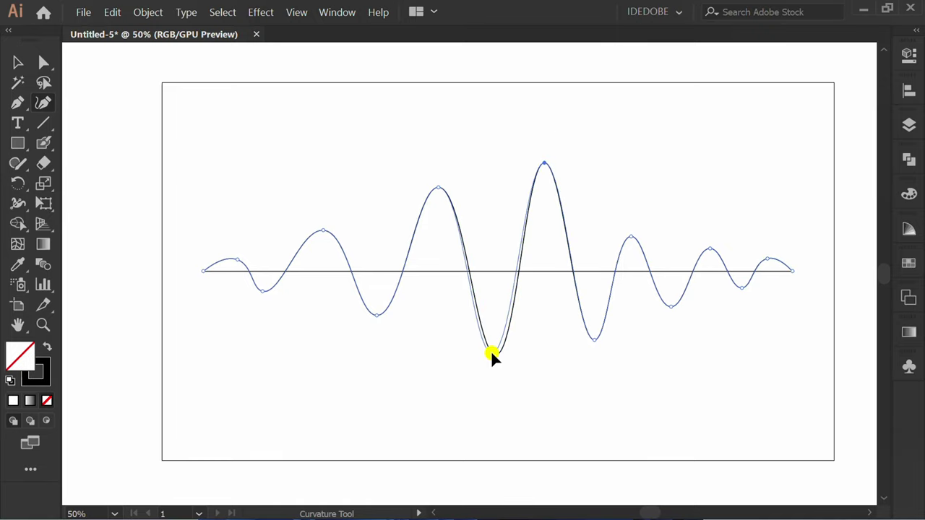
pyautogui.press('v')
pyautogui.click(505, 397)
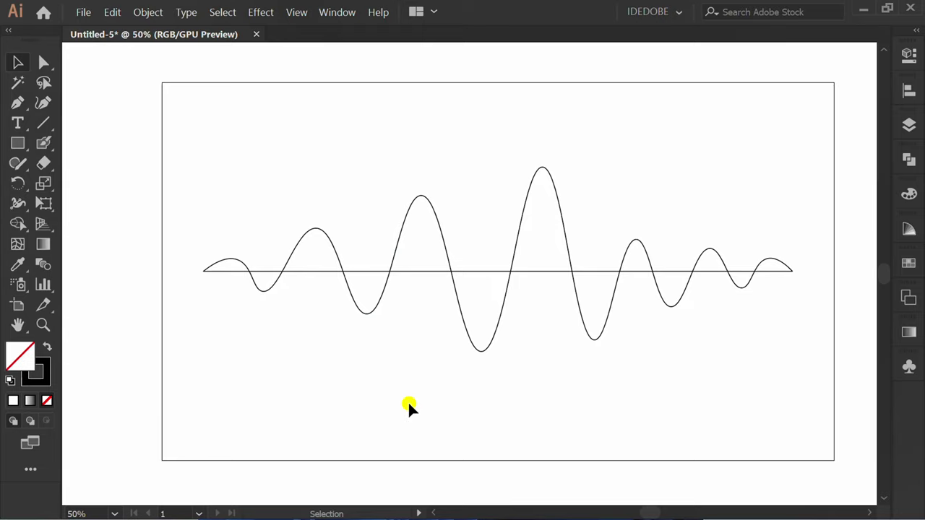
# - Unlock the straight line with Alt+Ctrl+2 and blend it with the wave using Alt+Ctrl+B
pyautogui.hotkey('ctrl', 'alt', '2')
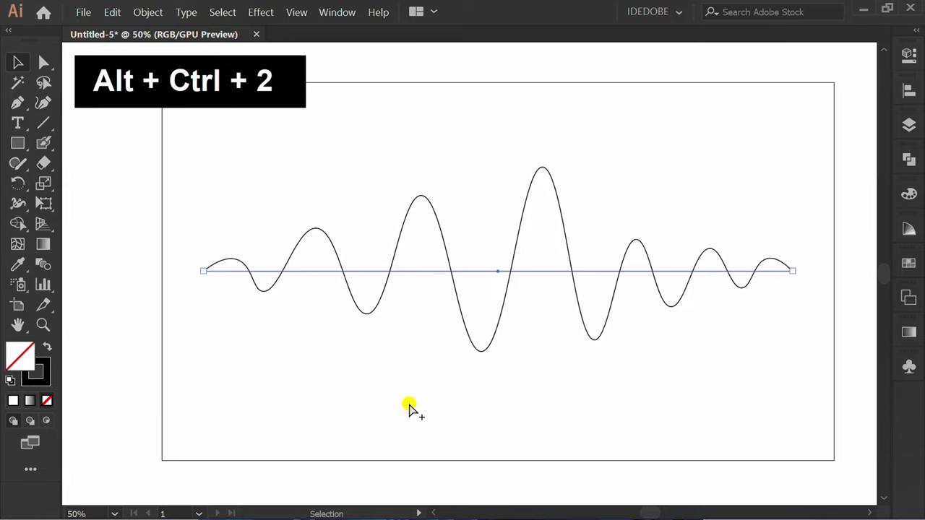
pyautogui.click(433, 393)
pyautogui.press('space')
pyautogui.moveTo(742, 146); pyautogui.dragTo(220, 391)
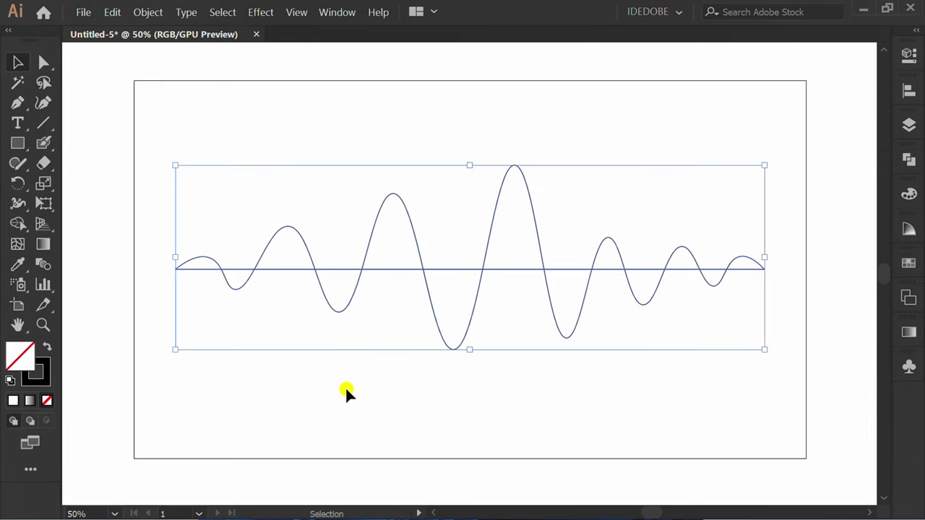
pyautogui.hotkey('ctrl', 'alt', 'b')
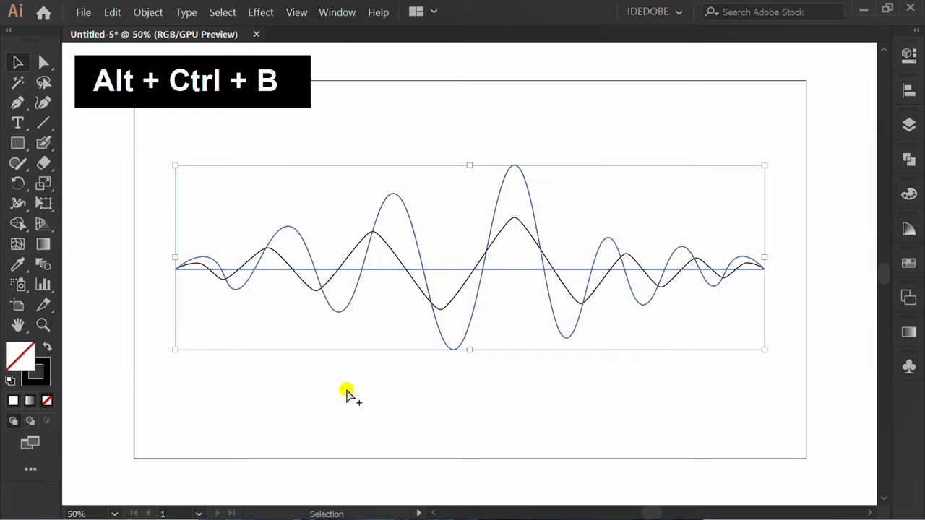
pyautogui.click(907, 56)
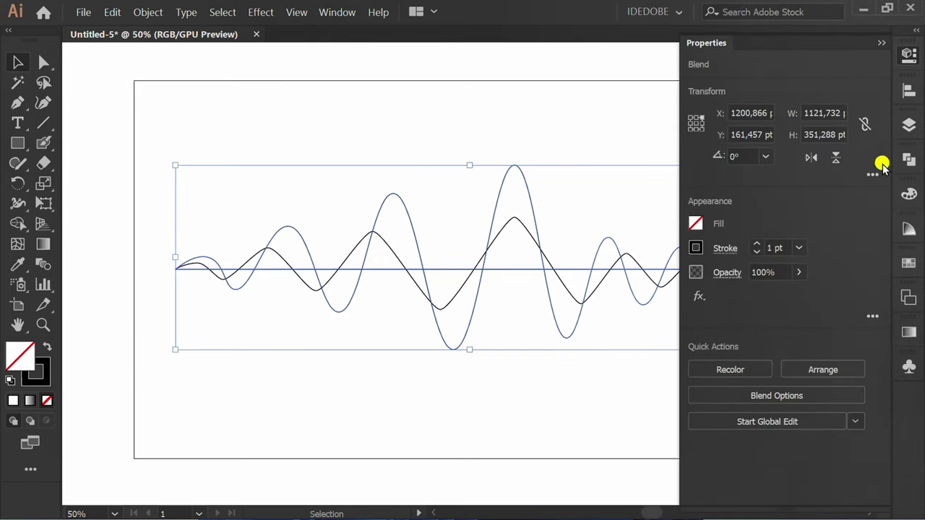
# - Set the blend options to 30 specified steps with Align to Path orientation
pyautogui.click(762, 396)
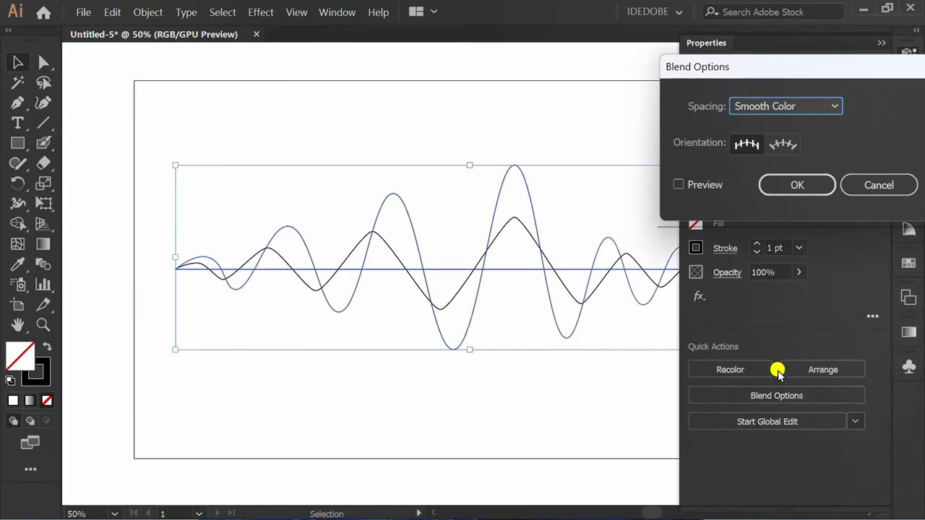
pyautogui.click(679, 184)
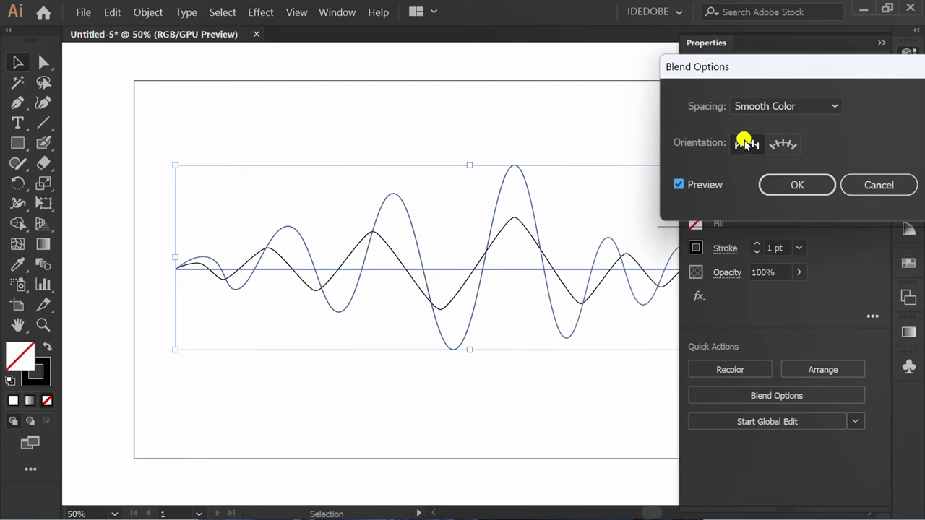
pyautogui.click(789, 105)
pyautogui.click(785, 140)
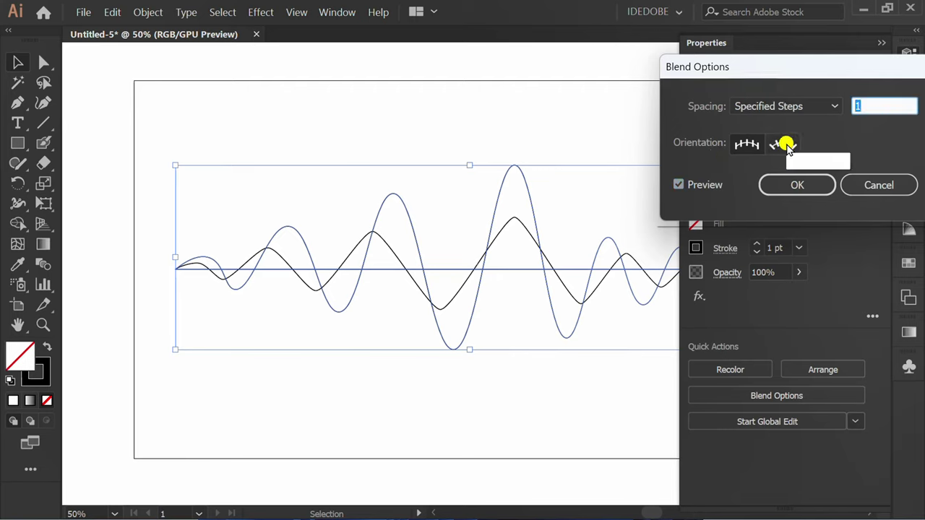
pyautogui.click(791, 145)
pyautogui.scroll(20, 903, 107)
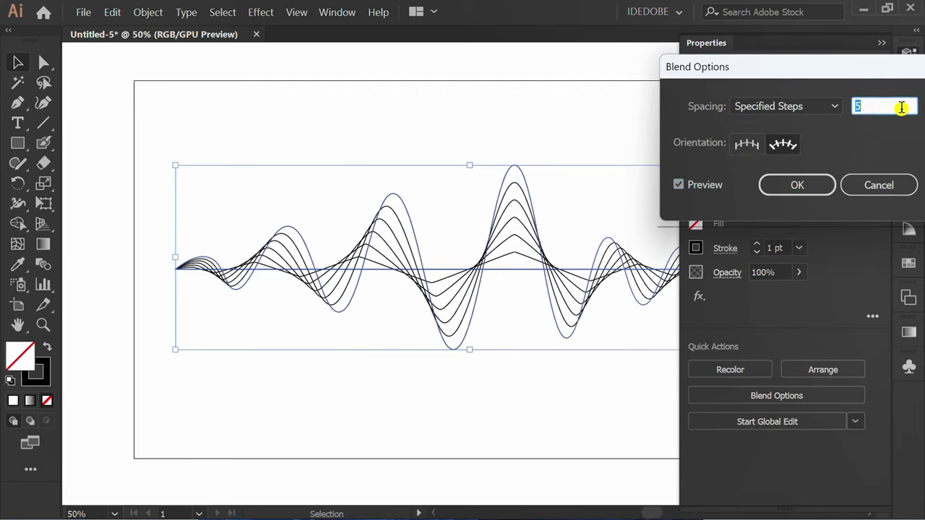
pyautogui.scroll(8, 909, 108)
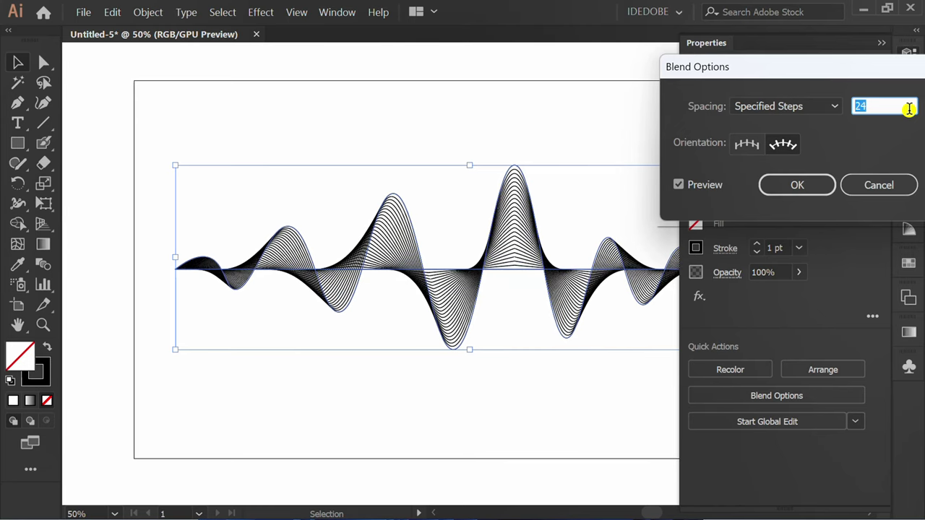
pyautogui.scroll(1, 910, 109)
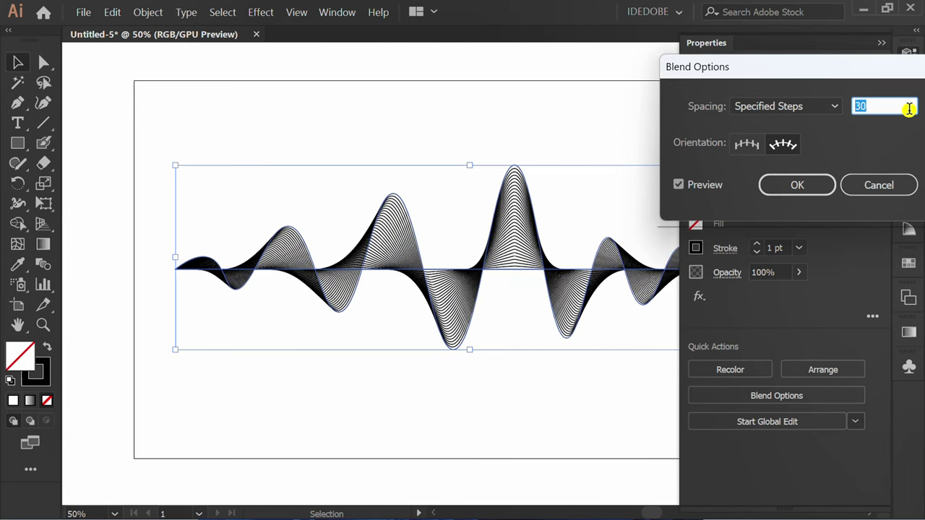
pyautogui.click(798, 185)
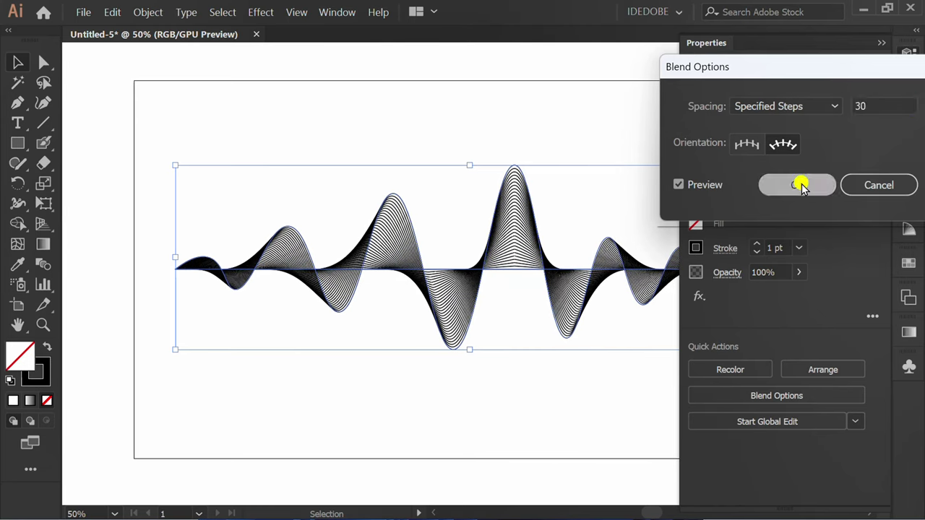
pyautogui.click(882, 43)
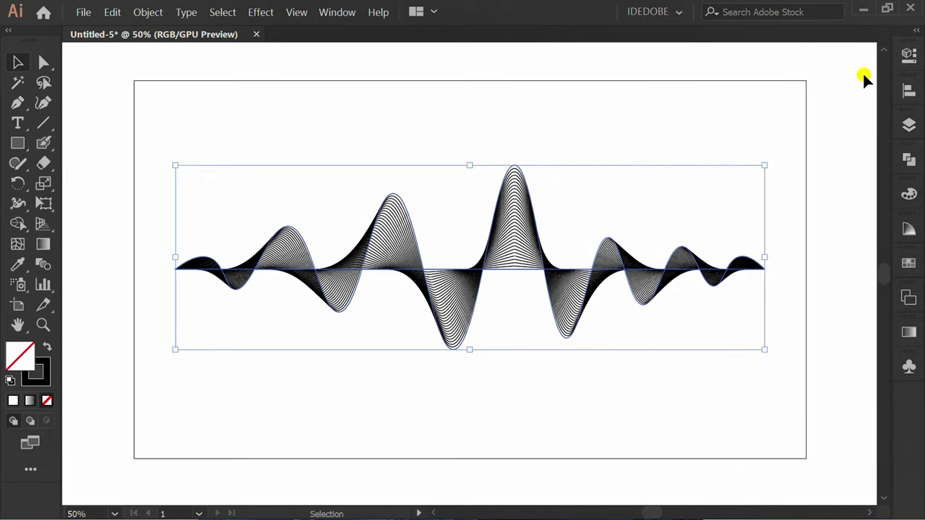
pyautogui.click(909, 332)
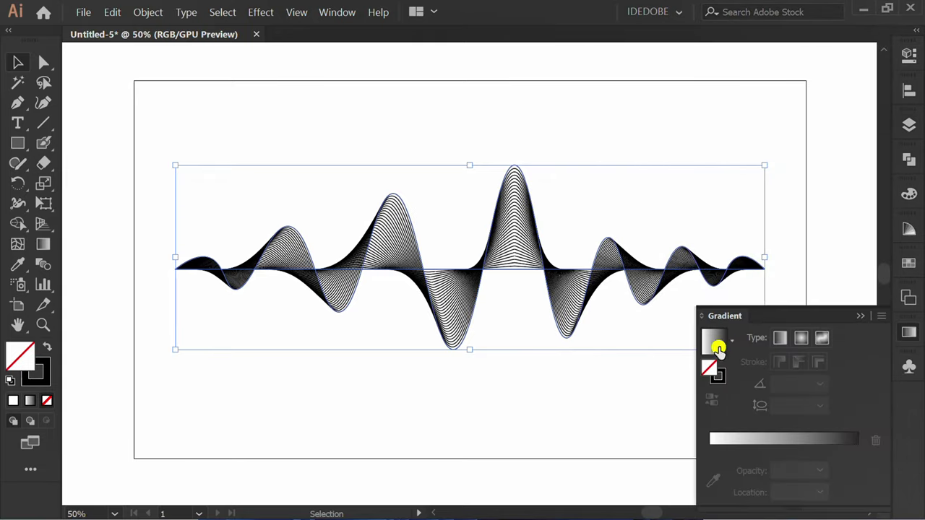
# - Apply a gradient to the wave's stroke with a cyan left stop and a magenta stop at 26%
pyautogui.click(720, 373)
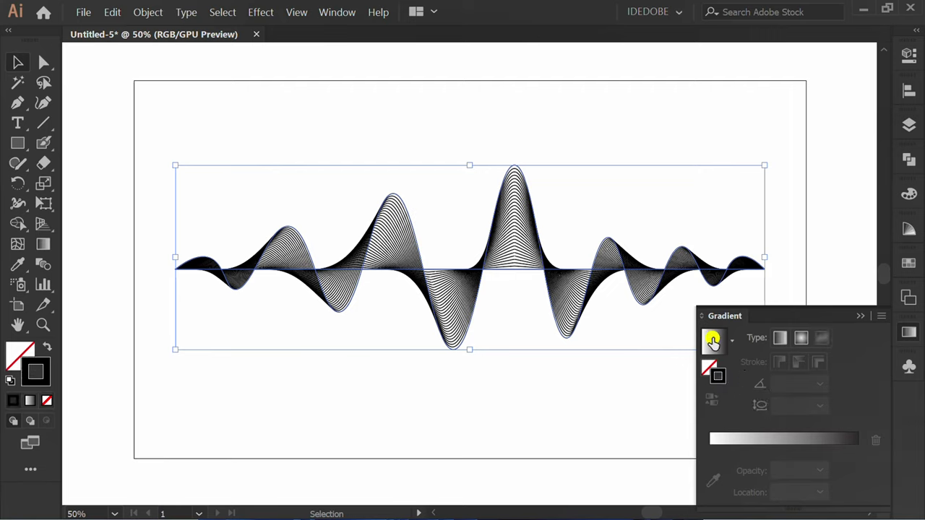
pyautogui.click(713, 341)
pyautogui.doubleClick(707, 449)
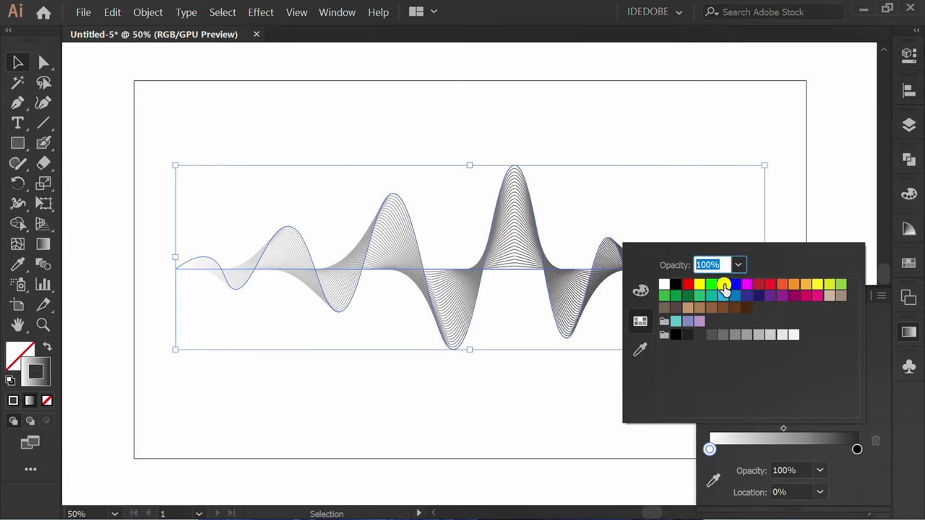
pyautogui.click(725, 289)
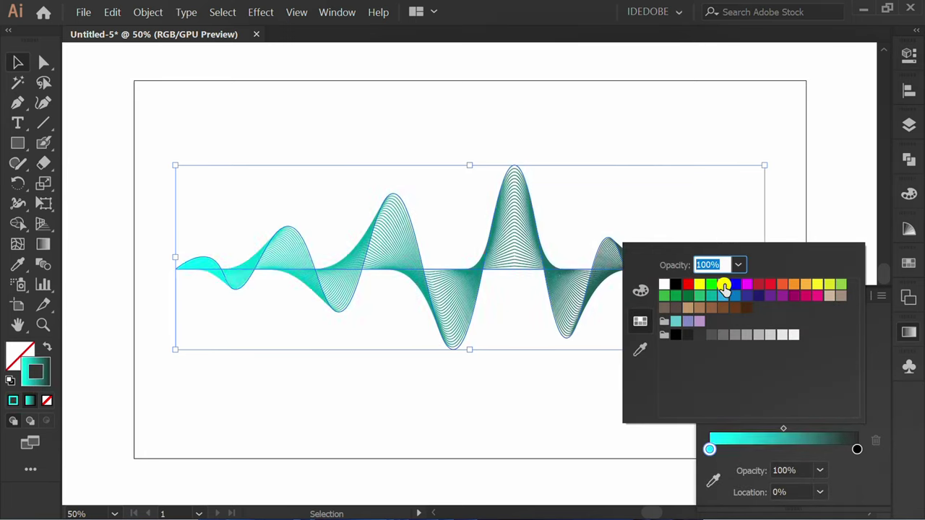
pyautogui.click(748, 450)
pyautogui.doubleClick(747, 450)
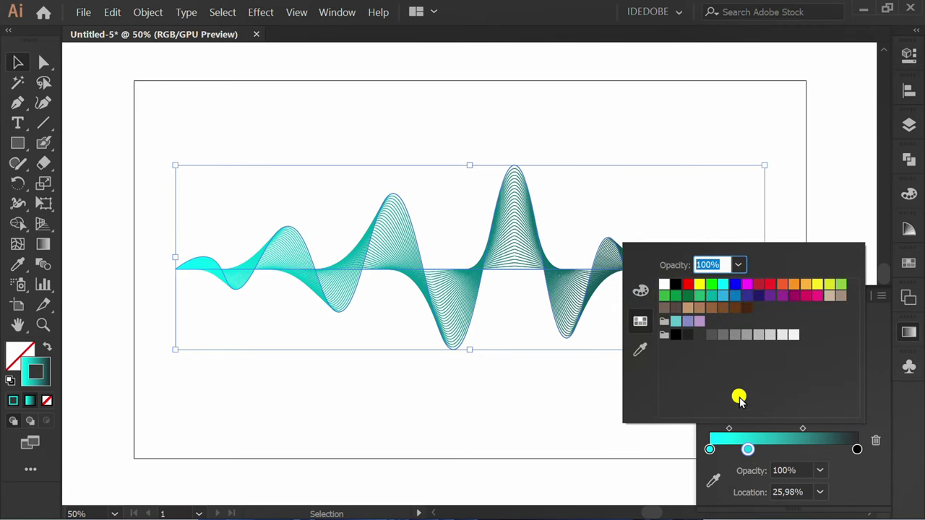
pyautogui.click(795, 331)
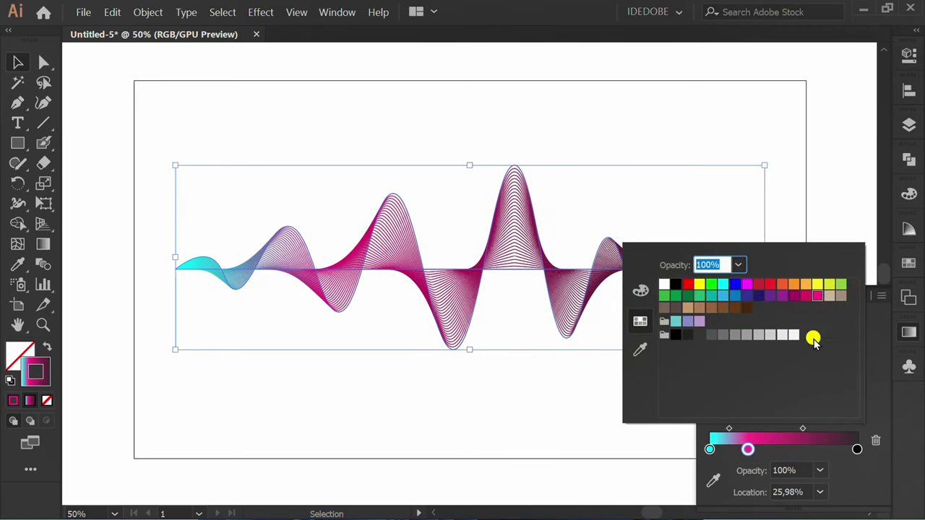
# - Add a cyan middle stop and a magenta 76% stop, and make the right end stop cyan
pyautogui.click(787, 450)
pyautogui.doubleClick(787, 450)
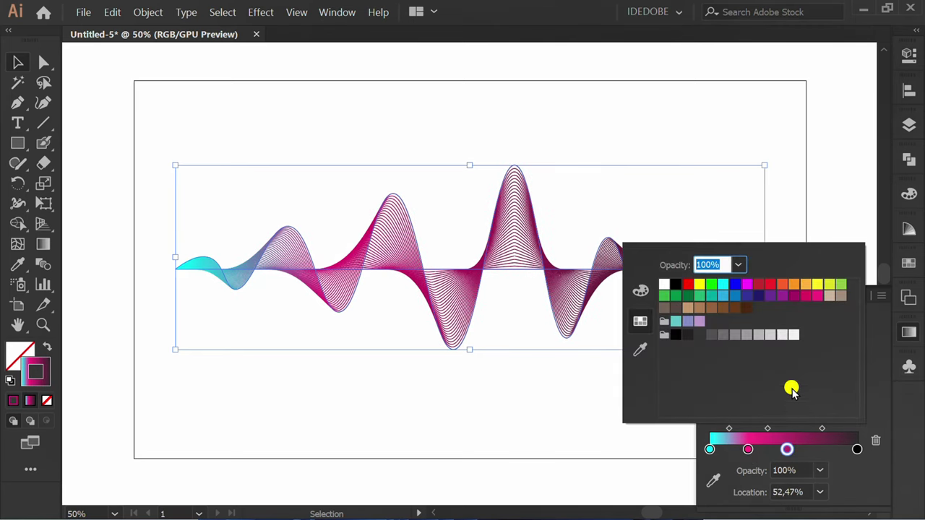
pyautogui.click(722, 286)
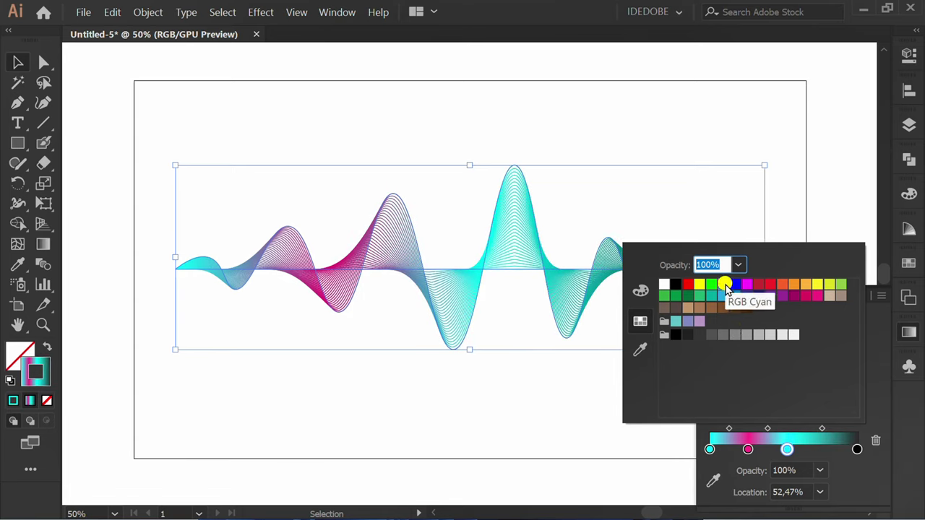
pyautogui.click(825, 454)
pyautogui.click(825, 453)
pyautogui.doubleClick(823, 449)
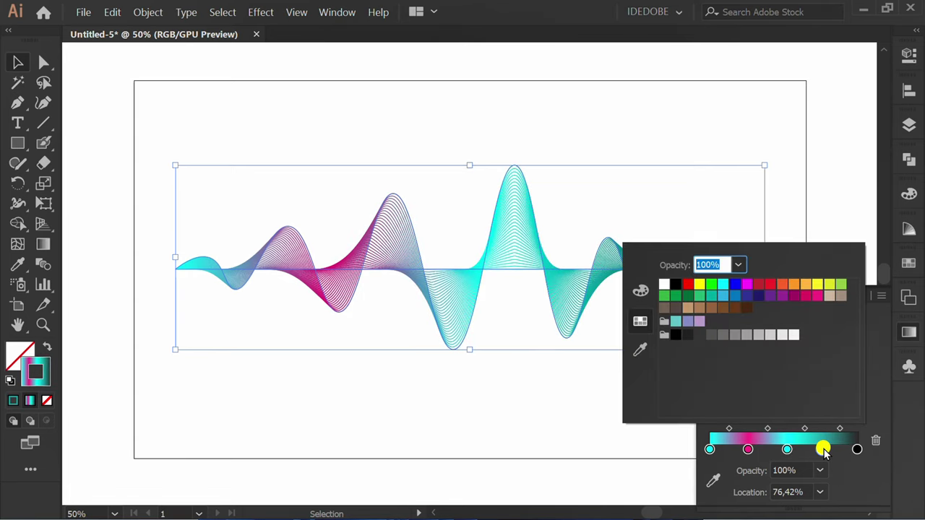
pyautogui.click(818, 295)
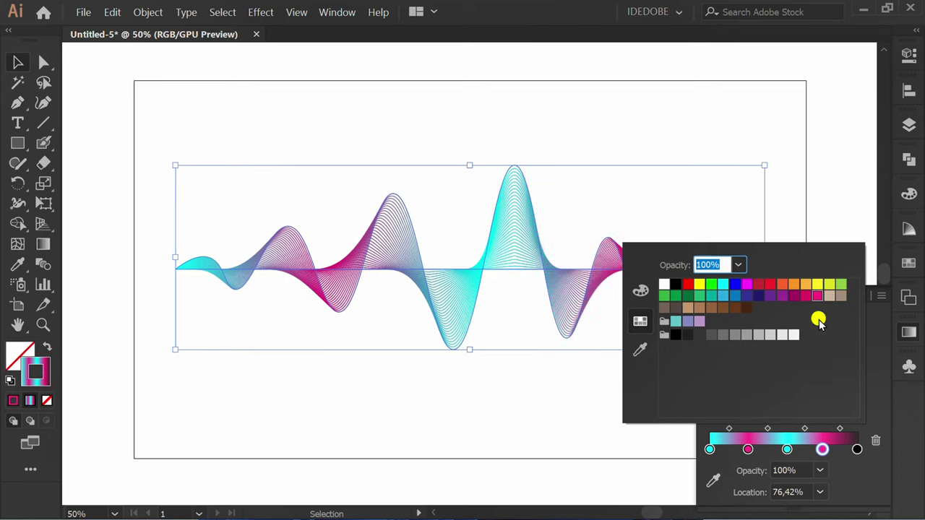
pyautogui.click(860, 468)
pyautogui.doubleClick(856, 449)
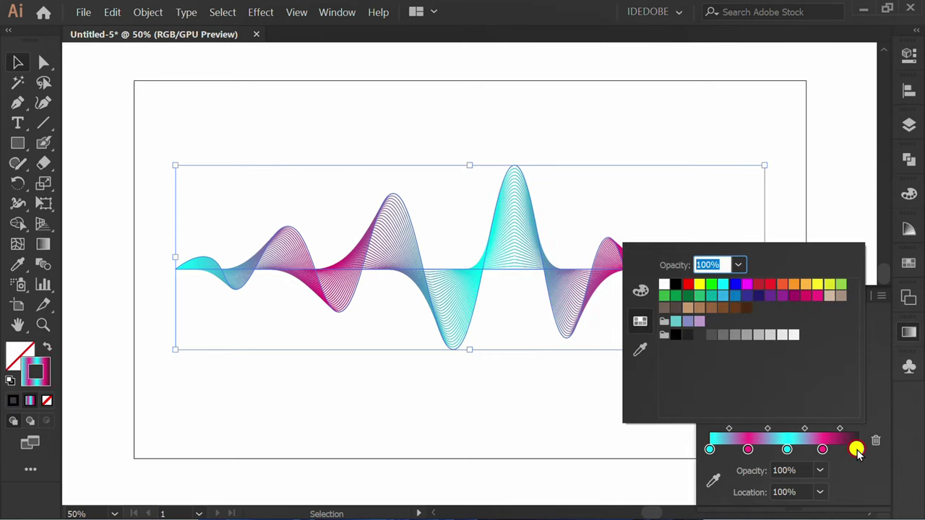
pyautogui.click(725, 287)
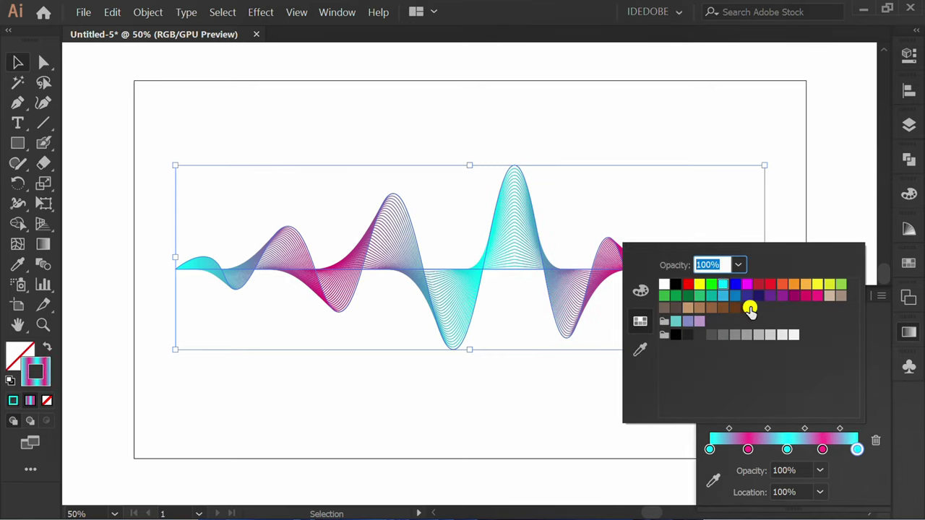
pyautogui.click(875, 481)
pyautogui.click(592, 433)
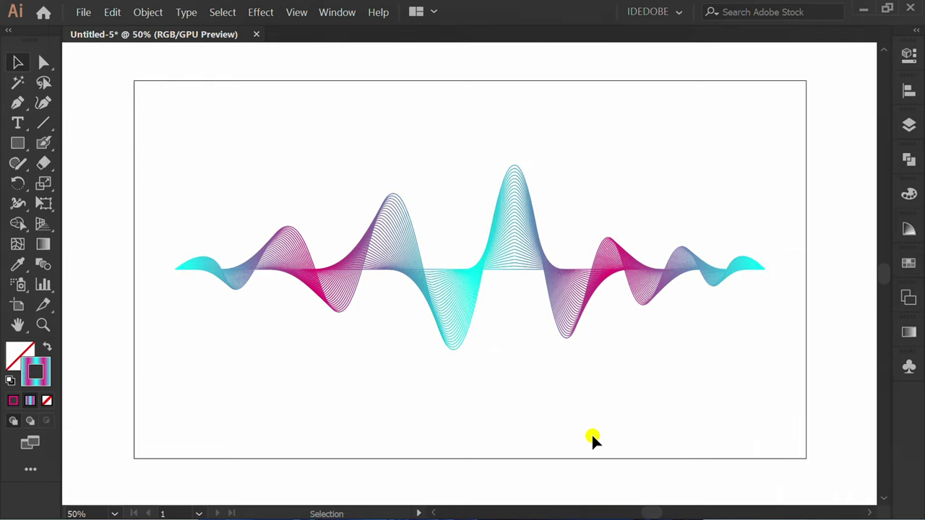
# - Draw an artboard-sized rectangle with no stroke and a black fill
pyautogui.scroll(-1, 375, 408)
pyautogui.moveTo(19, 145); pyautogui.dragTo(112, 143)
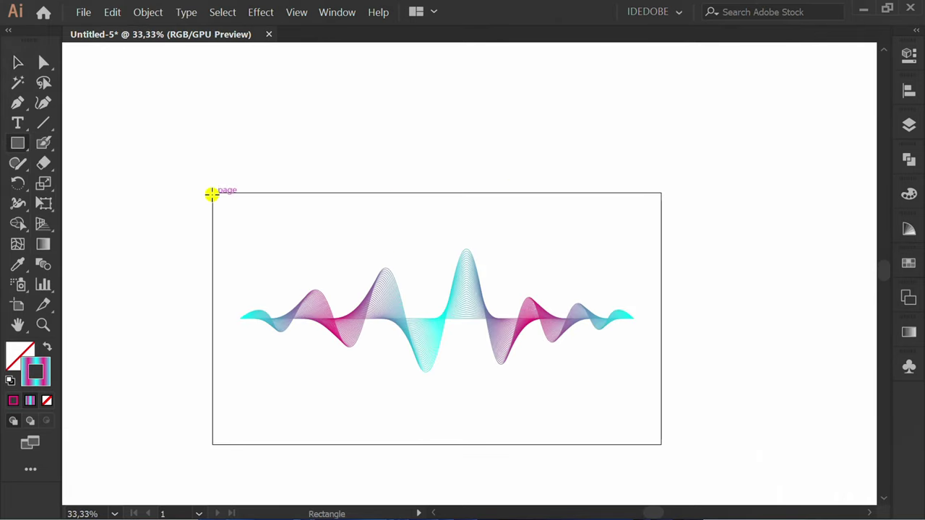
pyautogui.moveTo(211, 194); pyautogui.dragTo(660, 444)
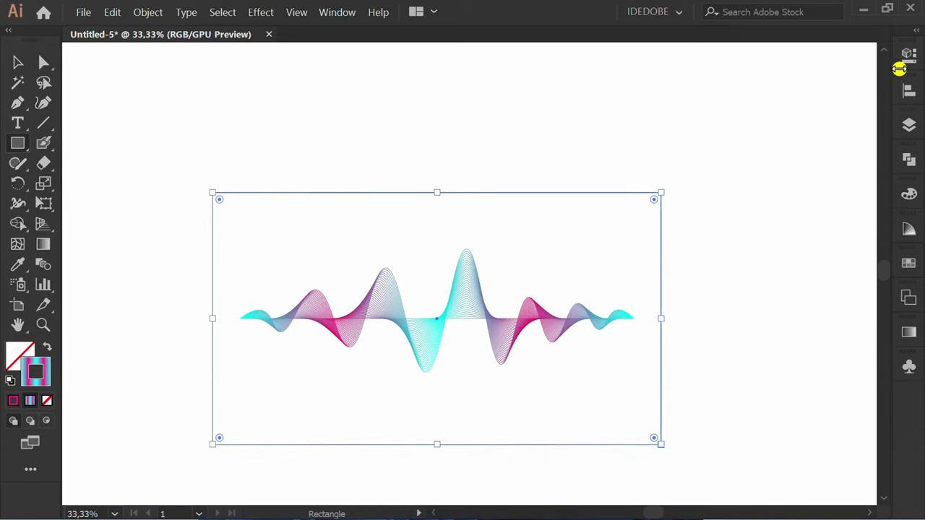
pyautogui.click(908, 54)
pyautogui.click(697, 249)
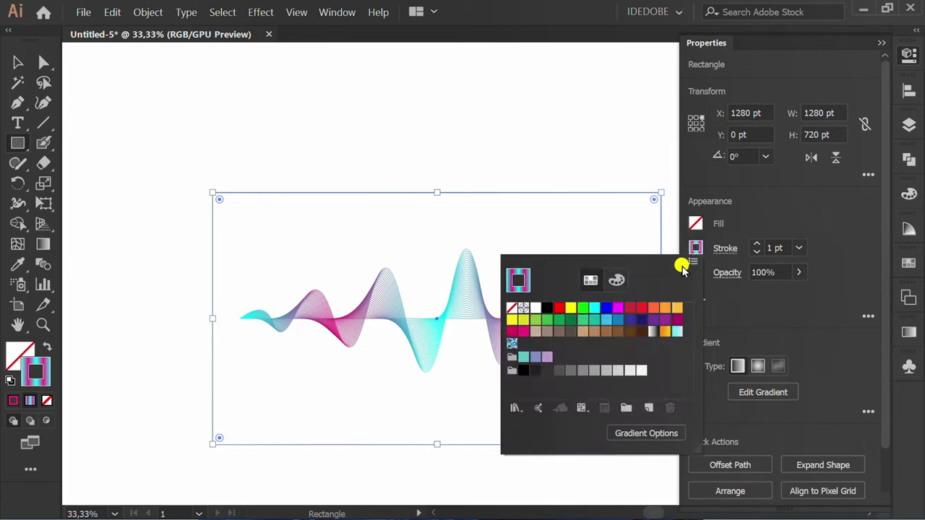
pyautogui.click(512, 308)
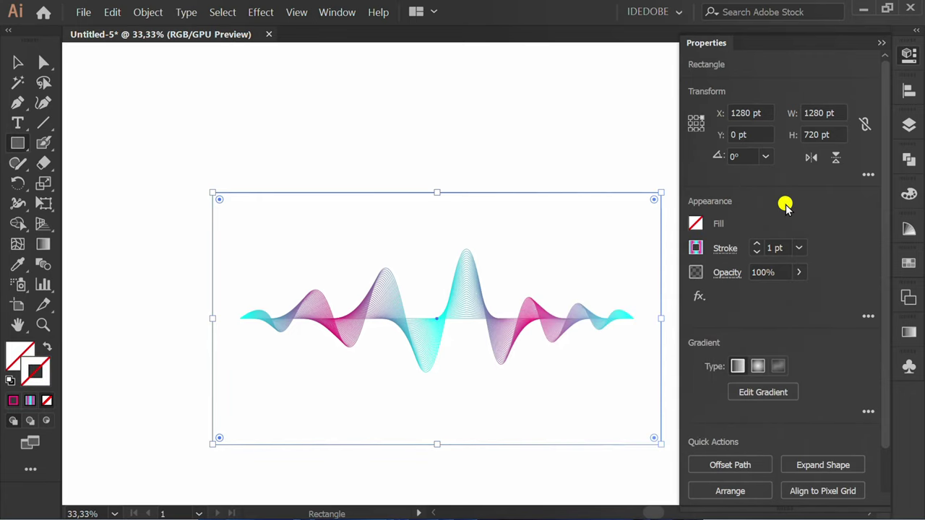
pyautogui.click(696, 224)
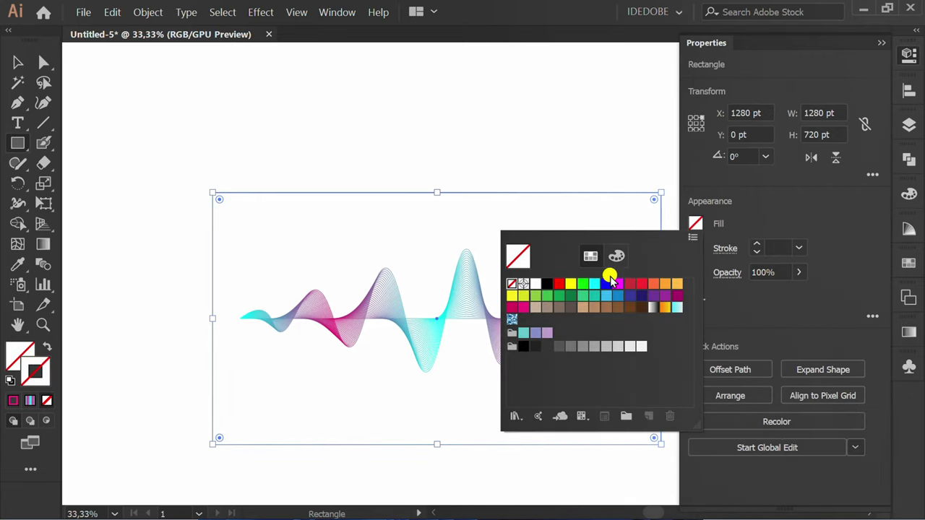
pyautogui.click(547, 280)
pyautogui.click(520, 123)
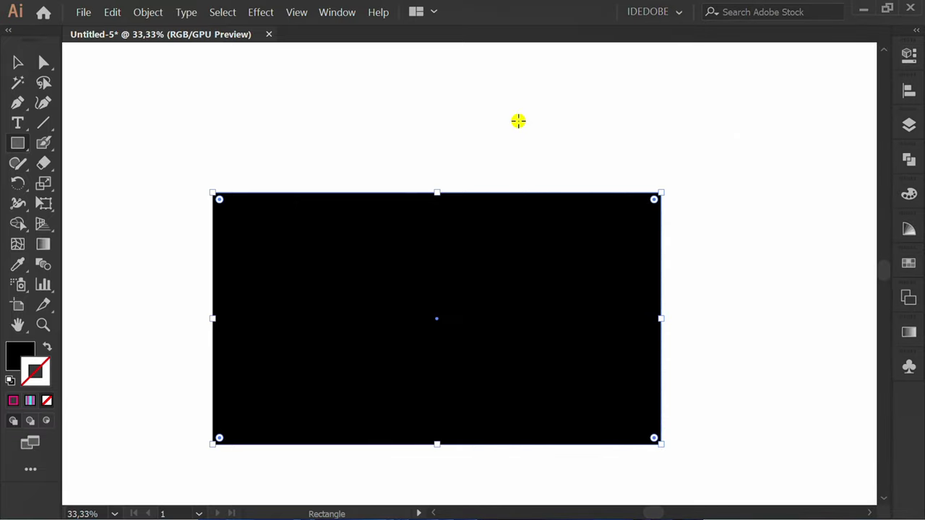
# - Send the black rectangle behind the wave with Ctrl+Shift+[ and deselect it
pyautogui.press('ctrl')
pyautogui.press('shift')
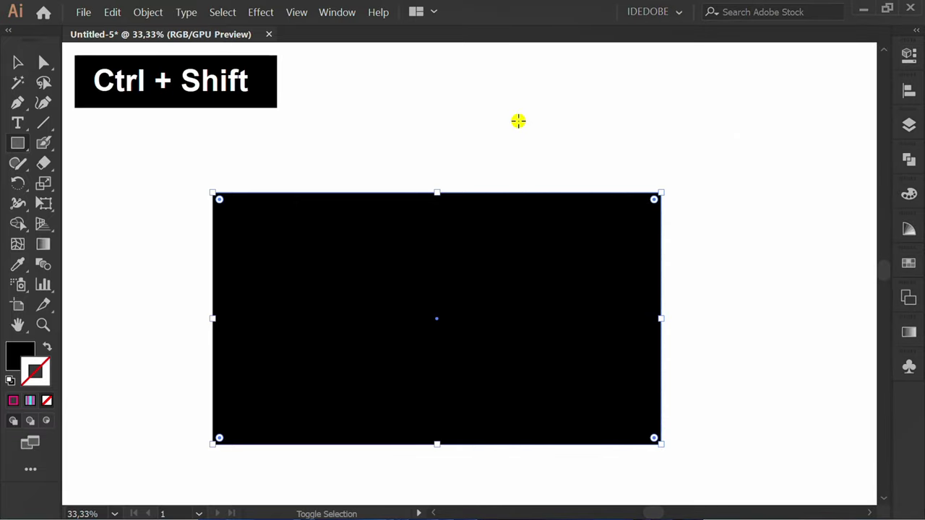
pyautogui.hotkey('ctrl', 'shift', '[')
pyautogui.press('v')
pyautogui.click(523, 127)
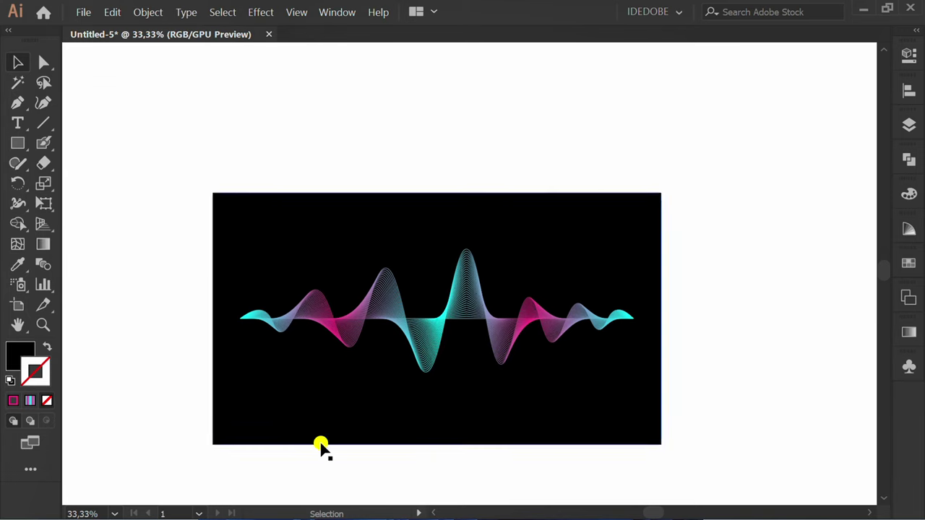
pyautogui.hotkey('ctrl', '+')
# - Draw a second artboard-sized rectangle filled with a radial White, Black gradient
pyautogui.moveTo(12, 140); pyautogui.dragTo(83, 140)
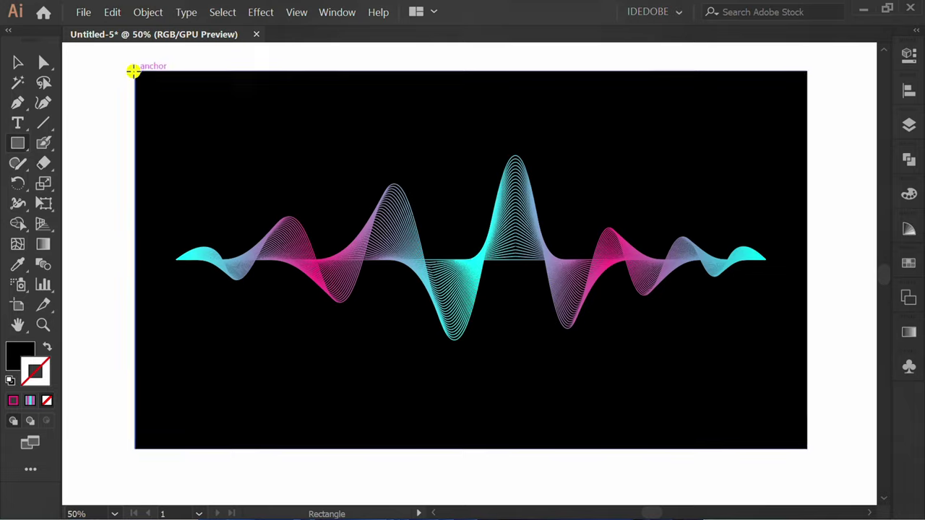
pyautogui.moveTo(135, 71); pyautogui.dragTo(807, 449)
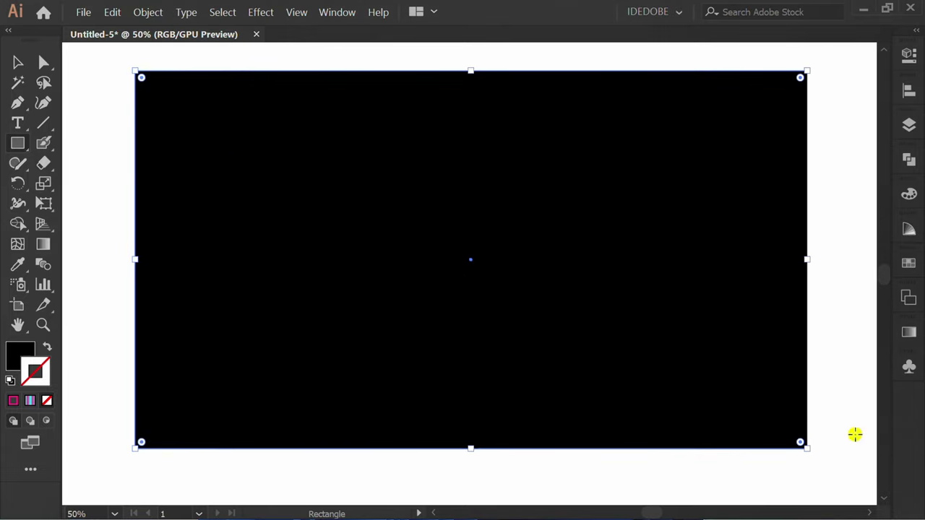
pyautogui.click(907, 332)
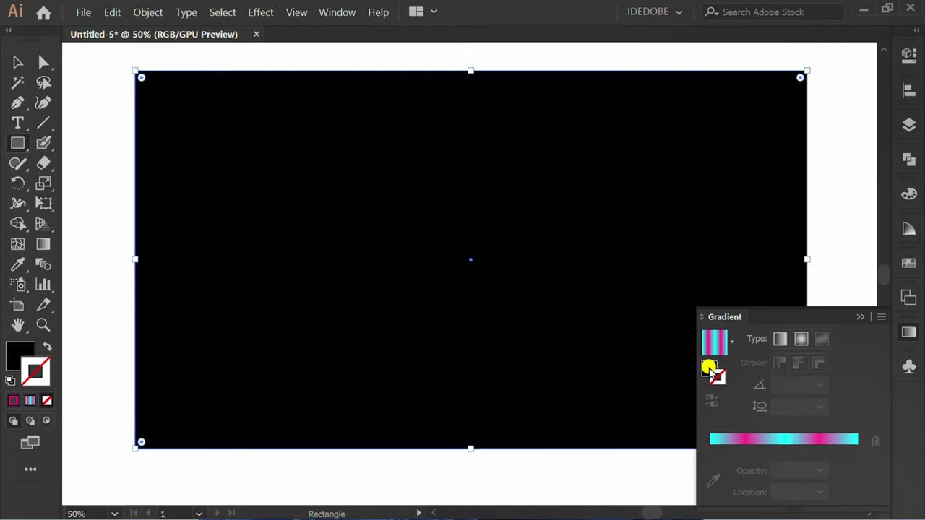
pyautogui.click(732, 340)
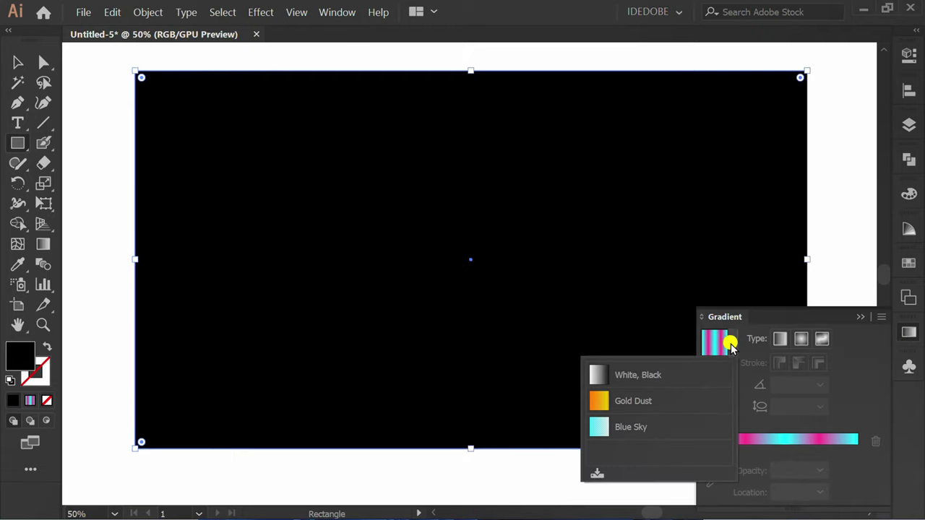
pyautogui.click(650, 375)
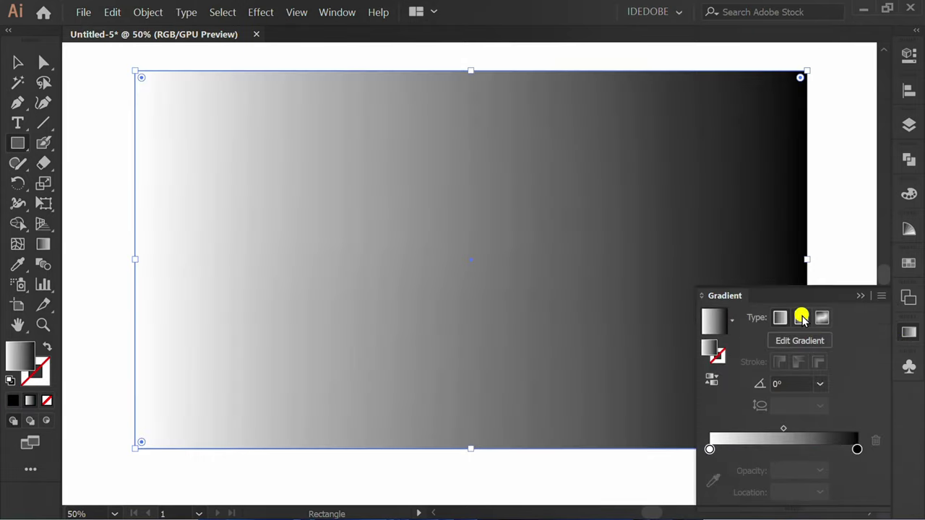
pyautogui.click(801, 317)
# - Make the gradient's centre stop black at 0% opacity so the overlay fades outward to black
pyautogui.click(710, 449)
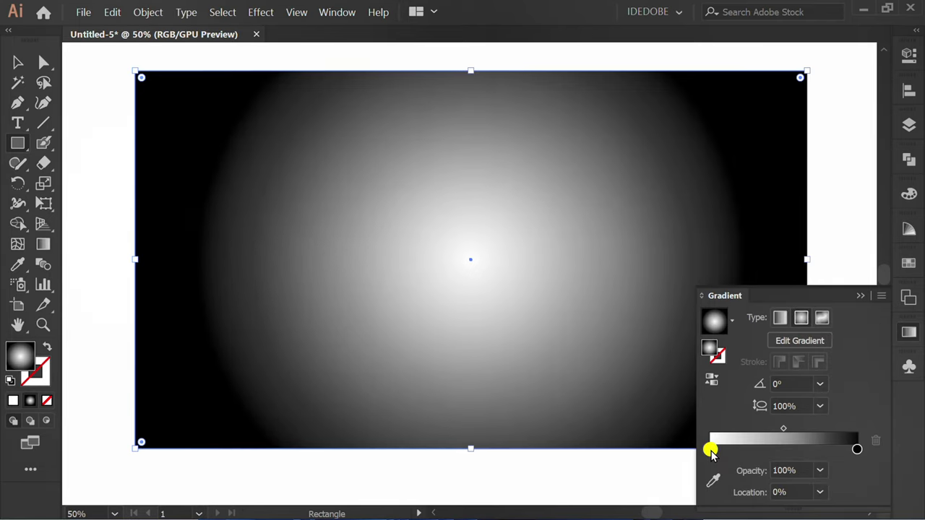
pyautogui.click(820, 471)
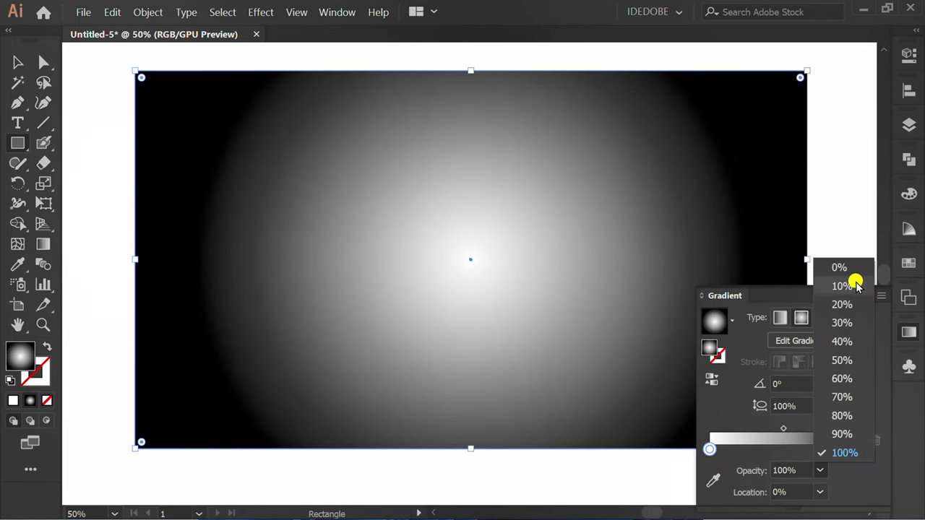
pyautogui.click(835, 267)
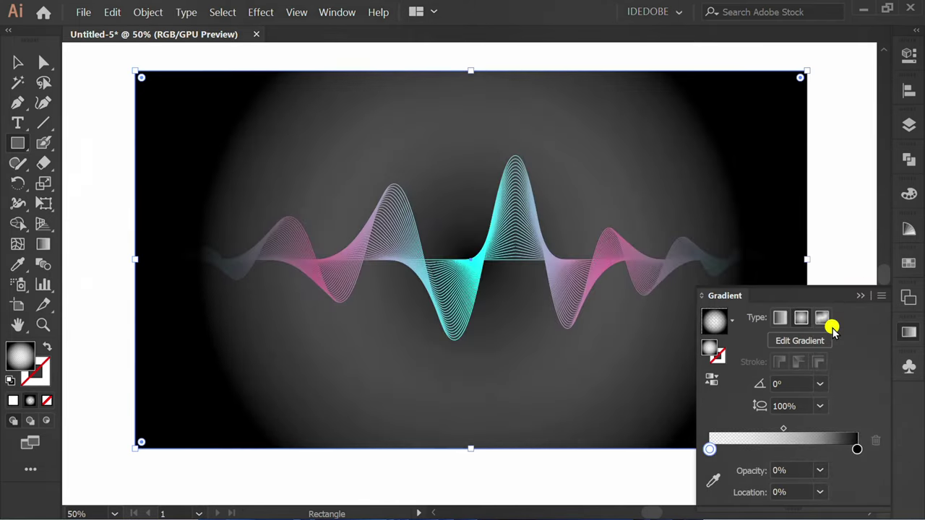
pyautogui.doubleClick(710, 449)
pyautogui.click(676, 284)
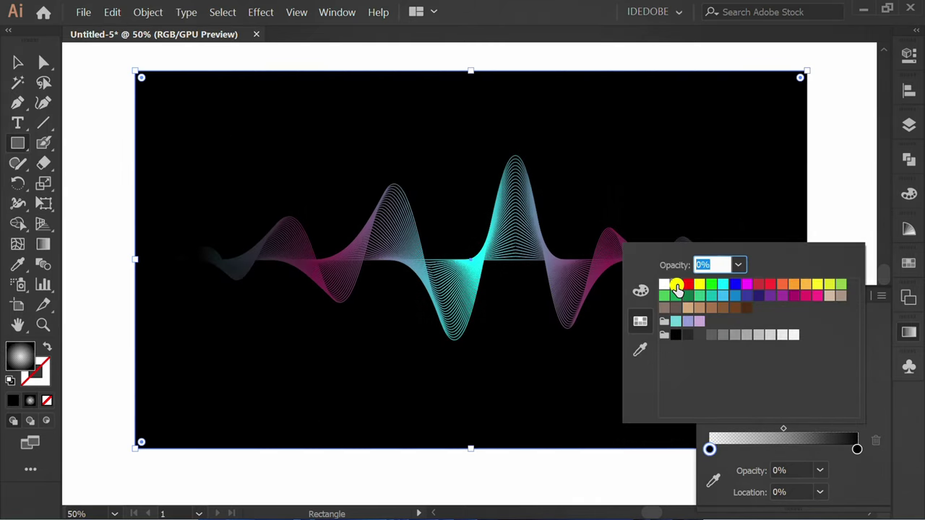
pyautogui.click(878, 482)
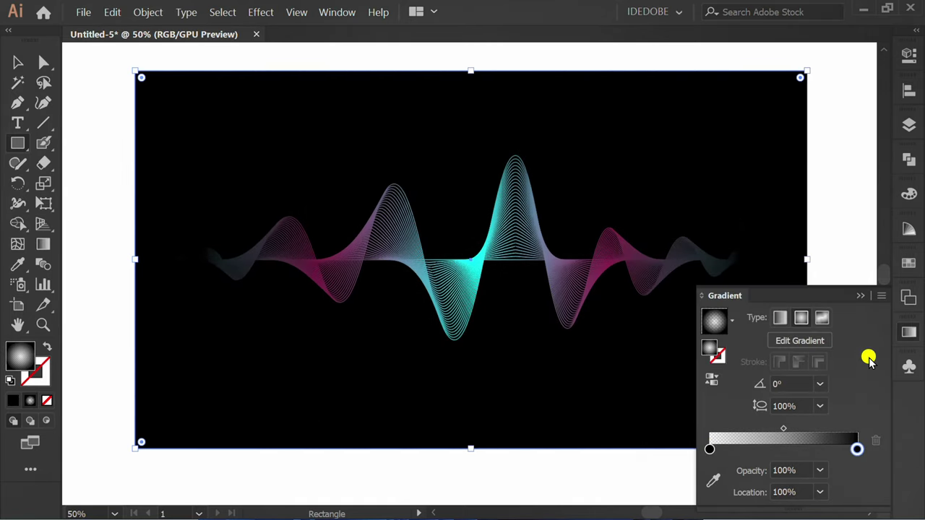
pyautogui.click(862, 295)
pyautogui.press('alt')
pyautogui.scroll(-1, 353, 359)
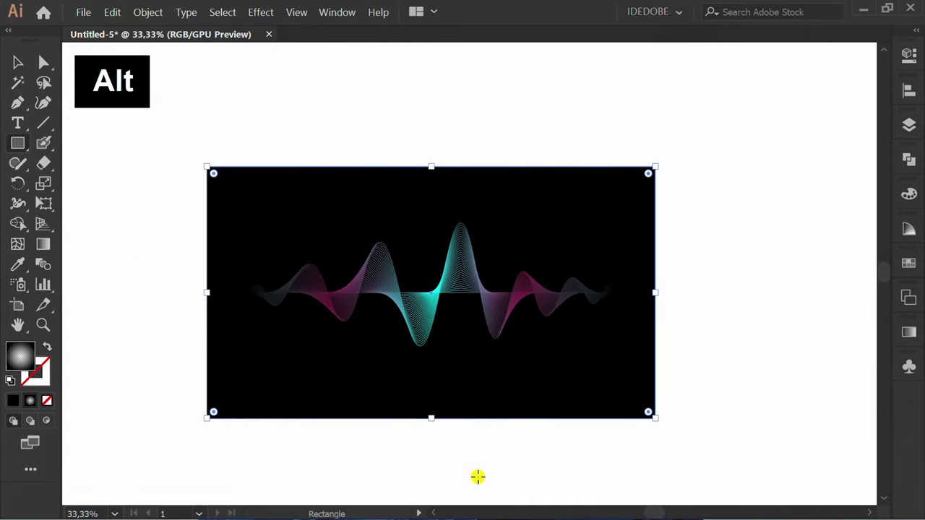
# - Drag the radial gradient's end point and midpoint outward with the Gradient tool to widen the vignette
pyautogui.press('g')
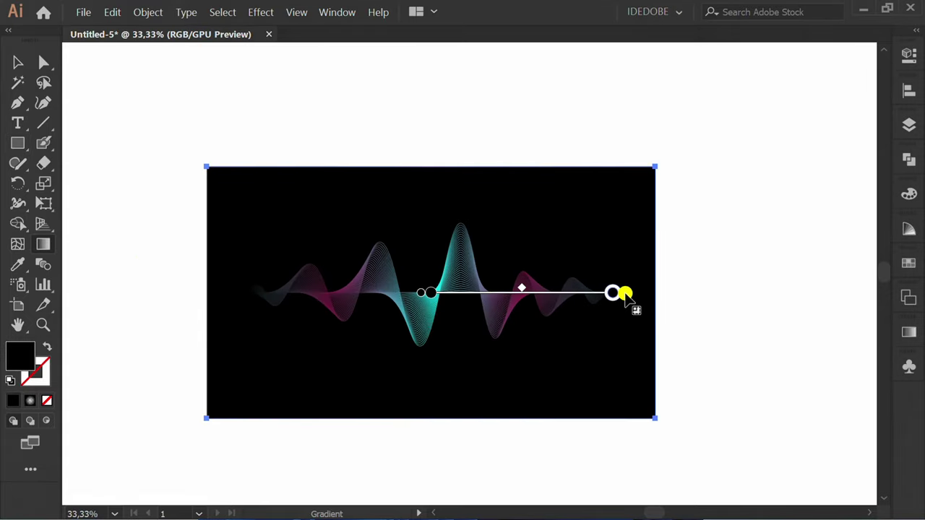
pyautogui.moveTo(625, 294); pyautogui.dragTo(693, 294)
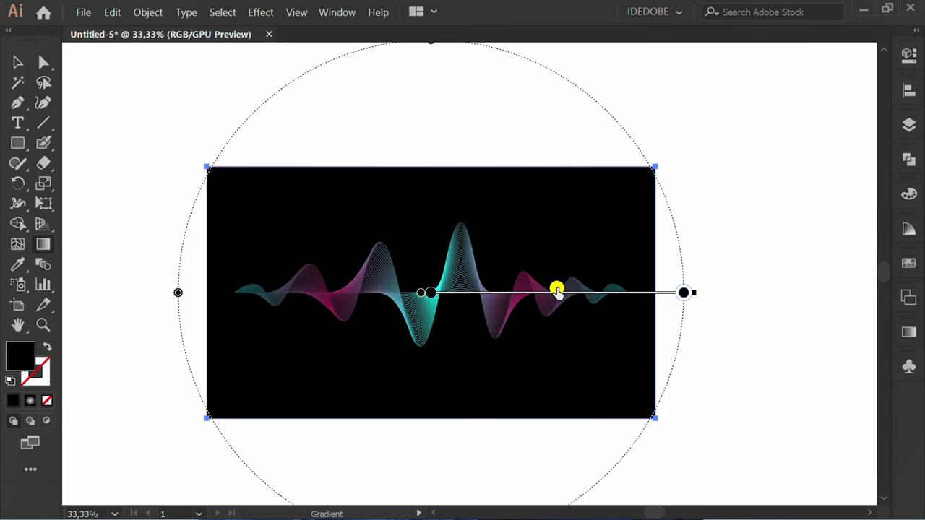
pyautogui.moveTo(557, 291); pyautogui.dragTo(618, 293)
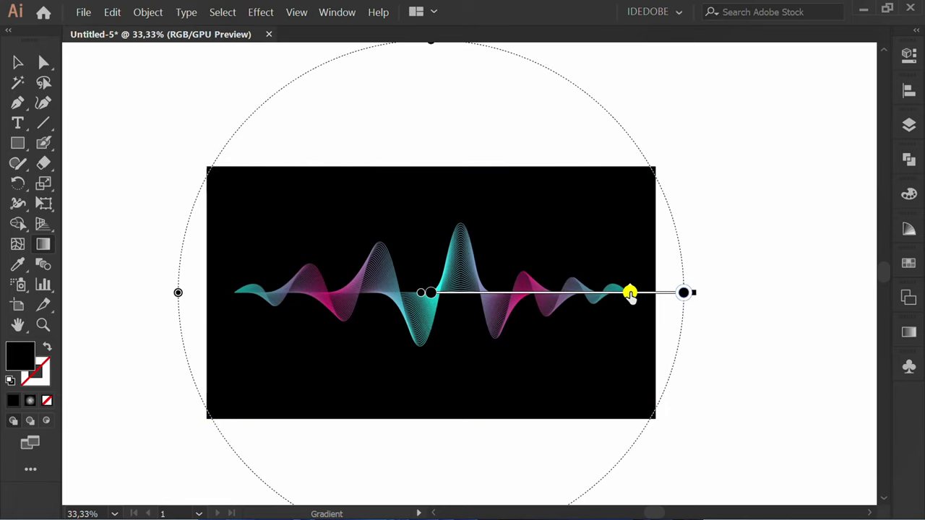
pyautogui.press('v')
pyautogui.click(723, 422)
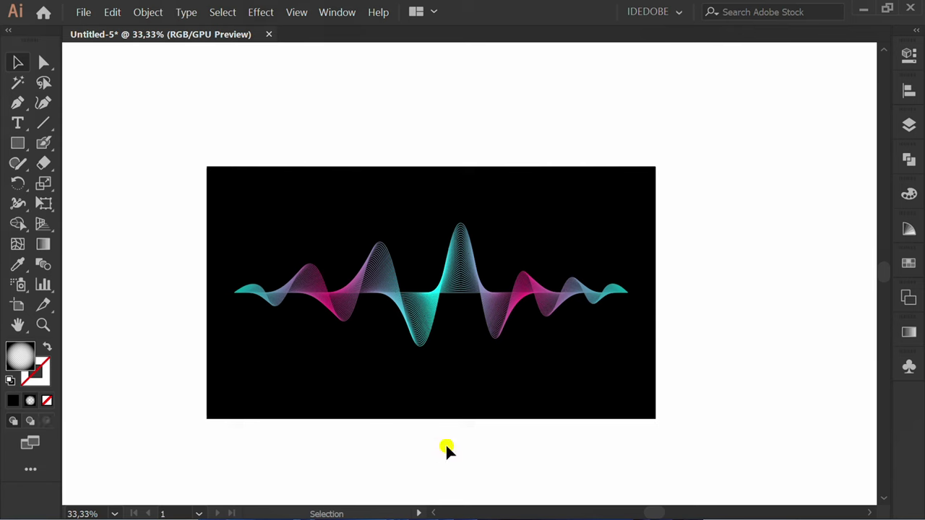
pyautogui.press('alt')
pyautogui.scroll(1, 430, 449)
pyautogui.press('space')
pyautogui.moveTo(407, 436); pyautogui.dragTo(432, 481)
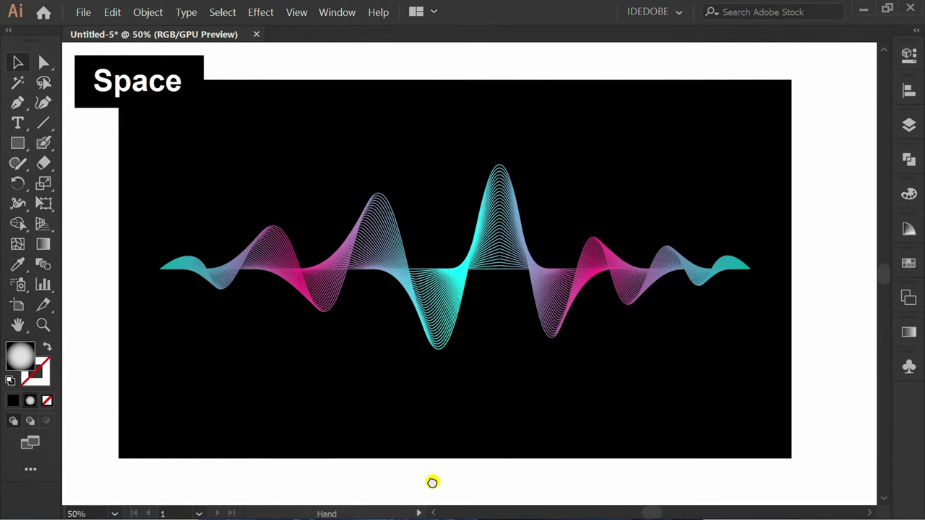